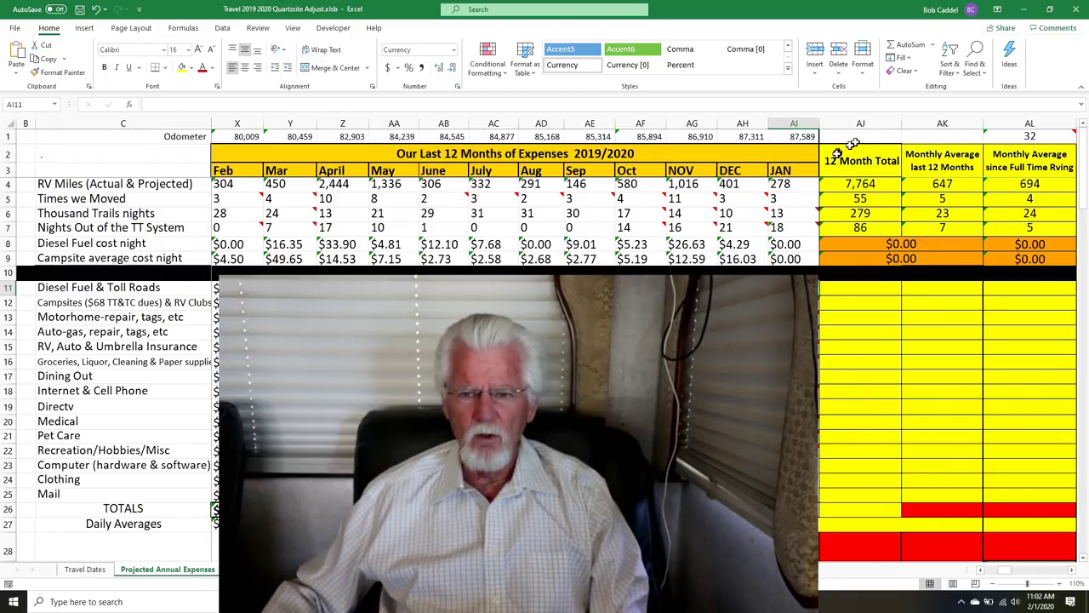
Review the JAN, 12 Month Total and both monthly-average columns, plus the Diesel Fuel cost-per-night row
click(803, 126)
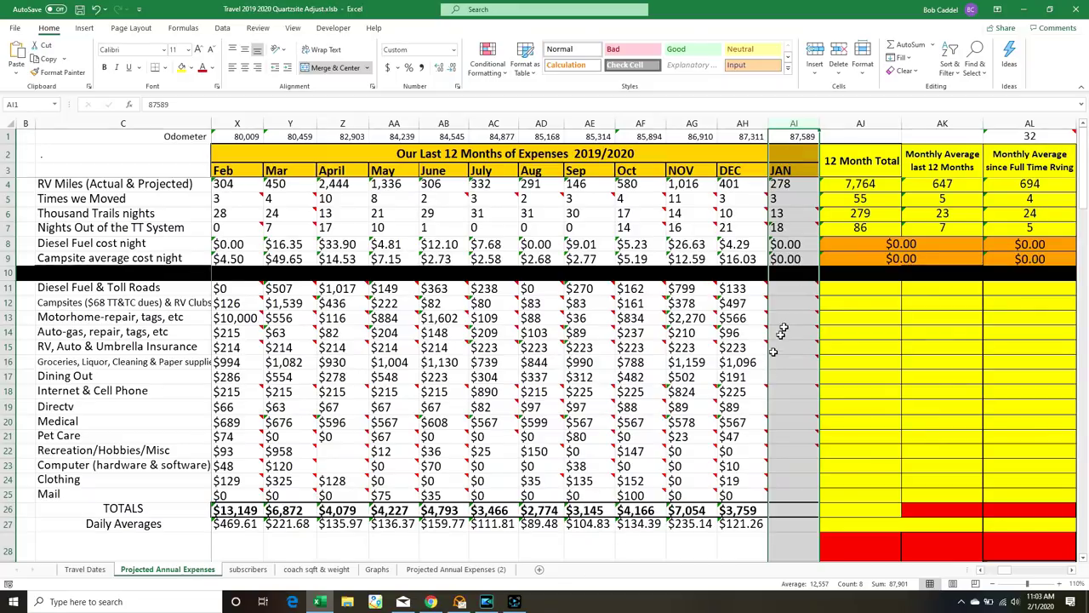
click(868, 124)
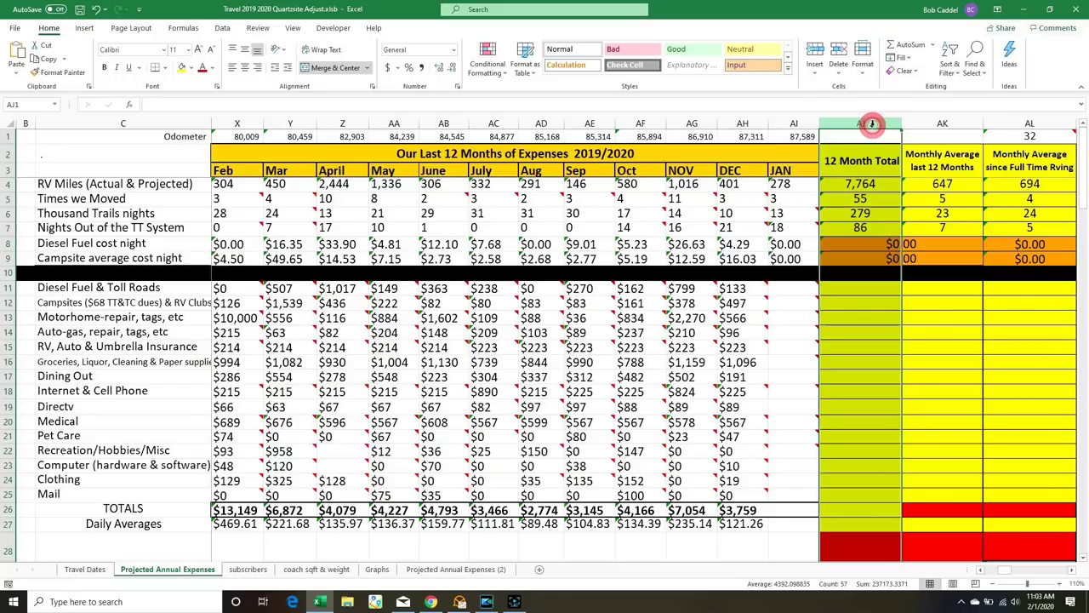
click(966, 124)
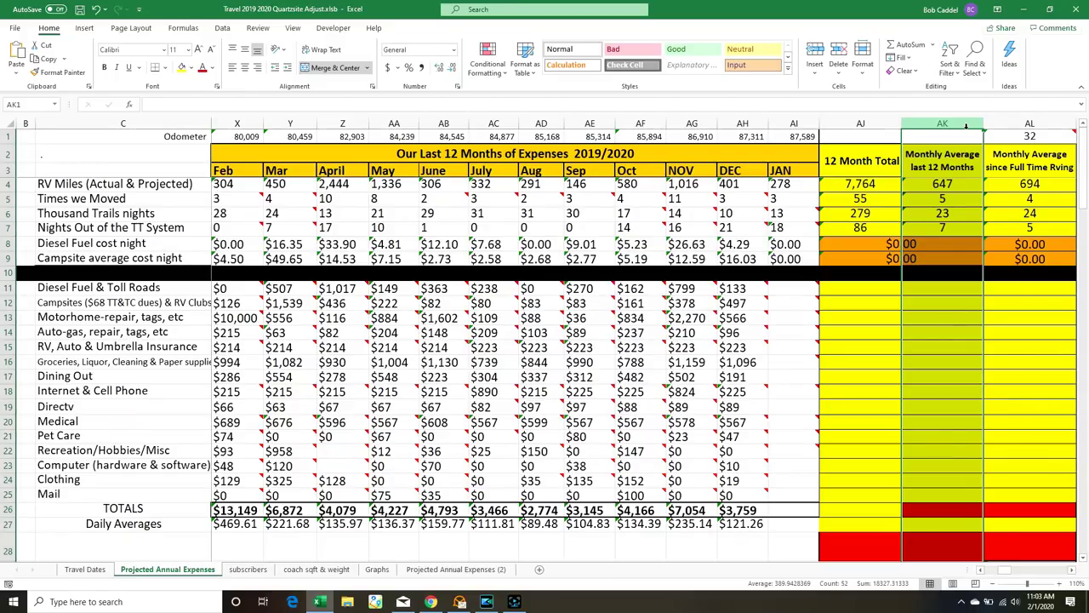
click(1040, 121)
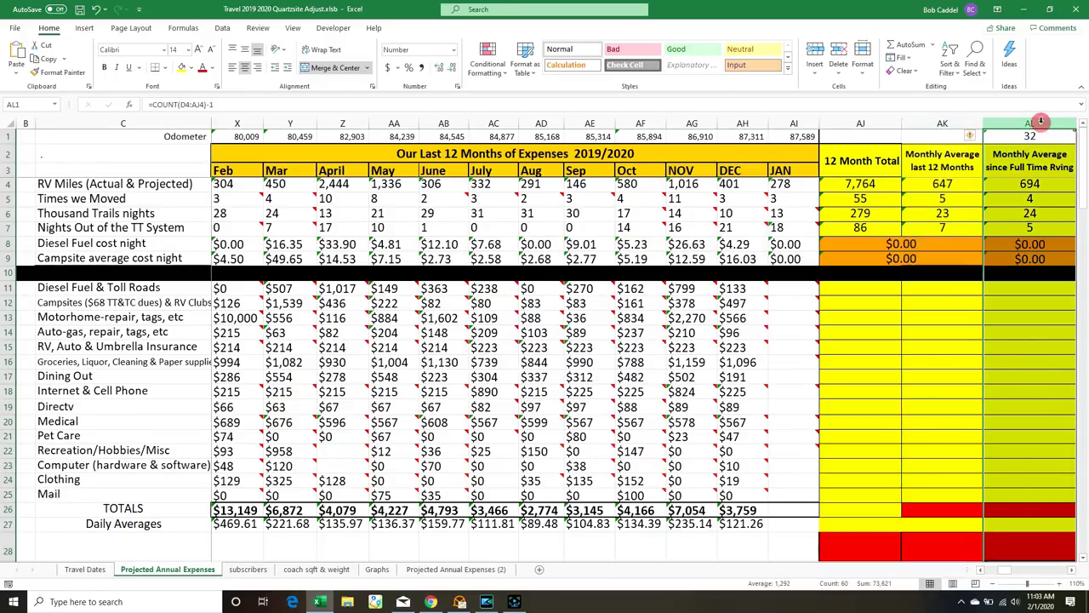
click(7, 243)
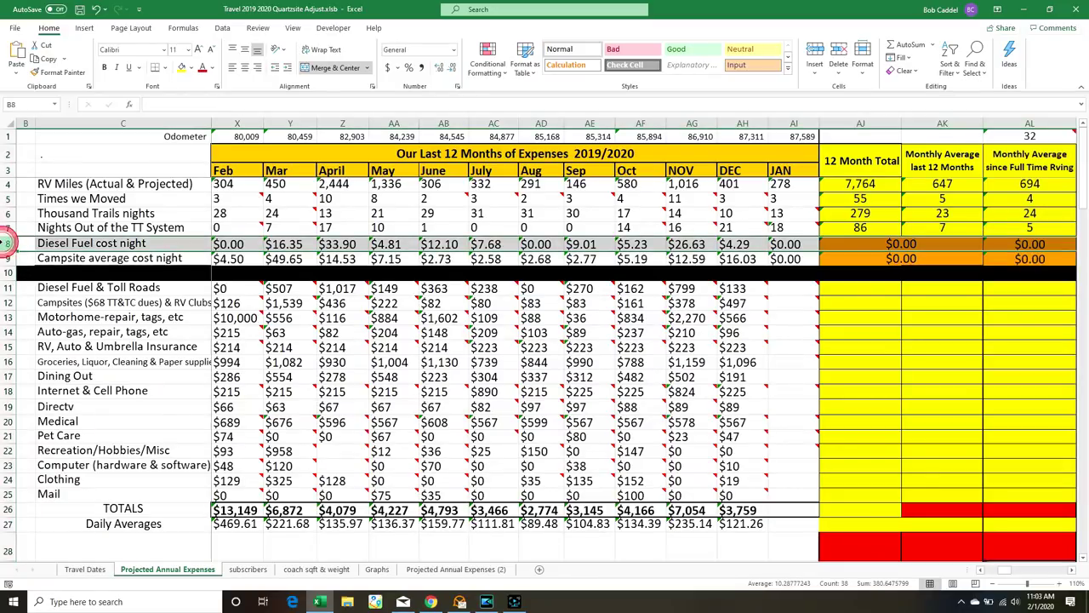
Inspect the campsite cost-per-night and January RV-miles formulas, then bring up January's Google Maps route
click(6, 258)
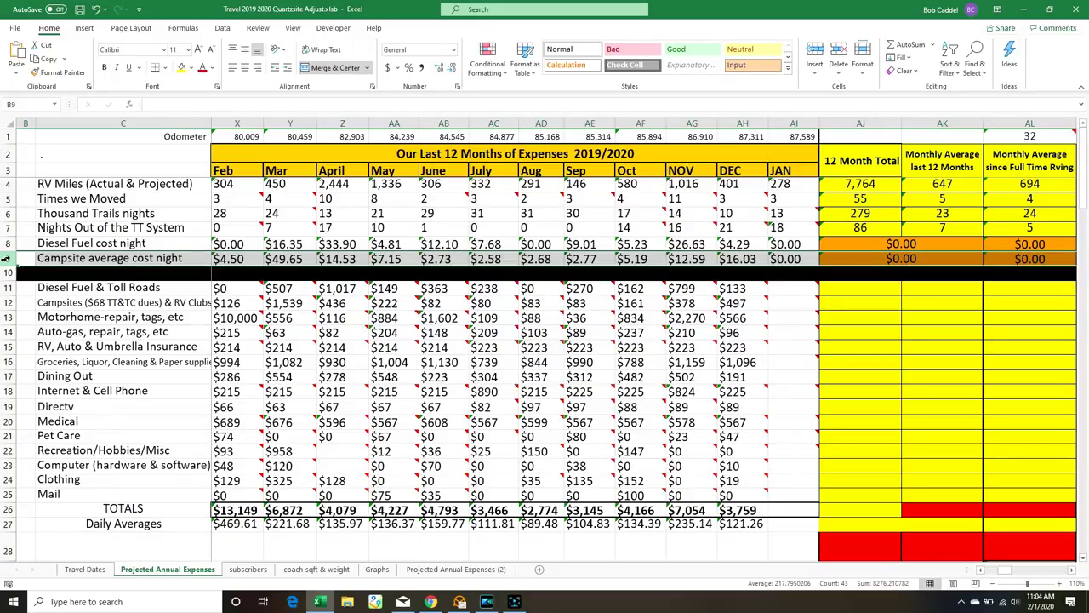
click(800, 258)
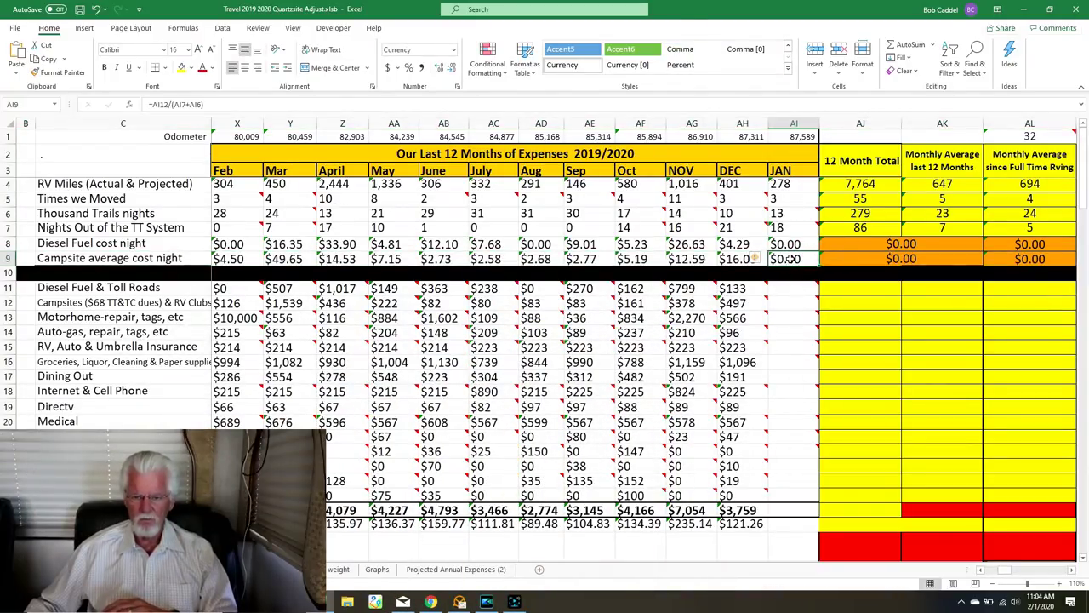
click(834, 259)
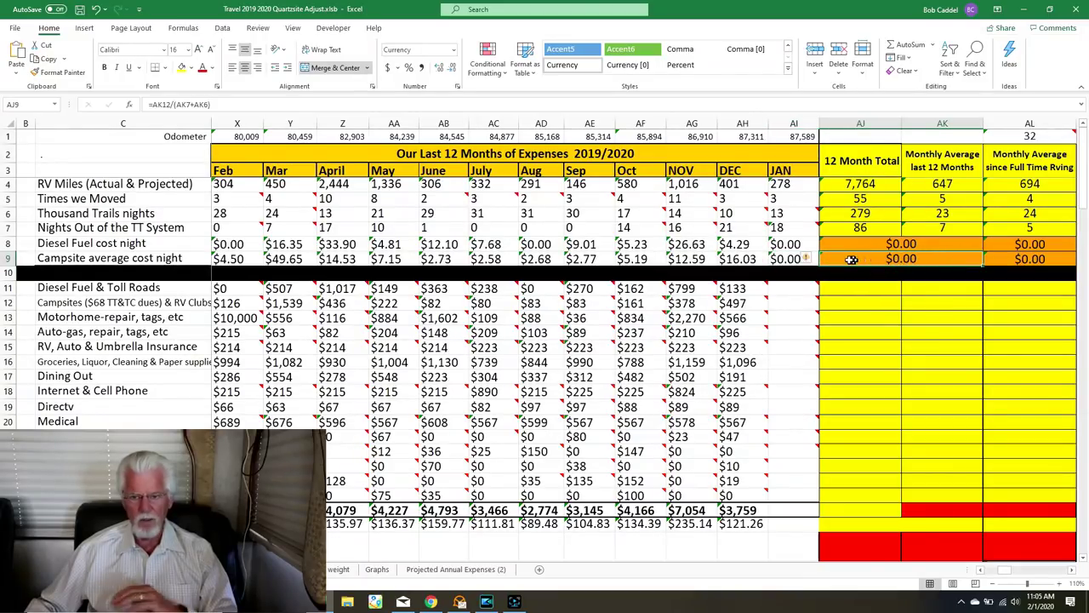
click(1019, 259)
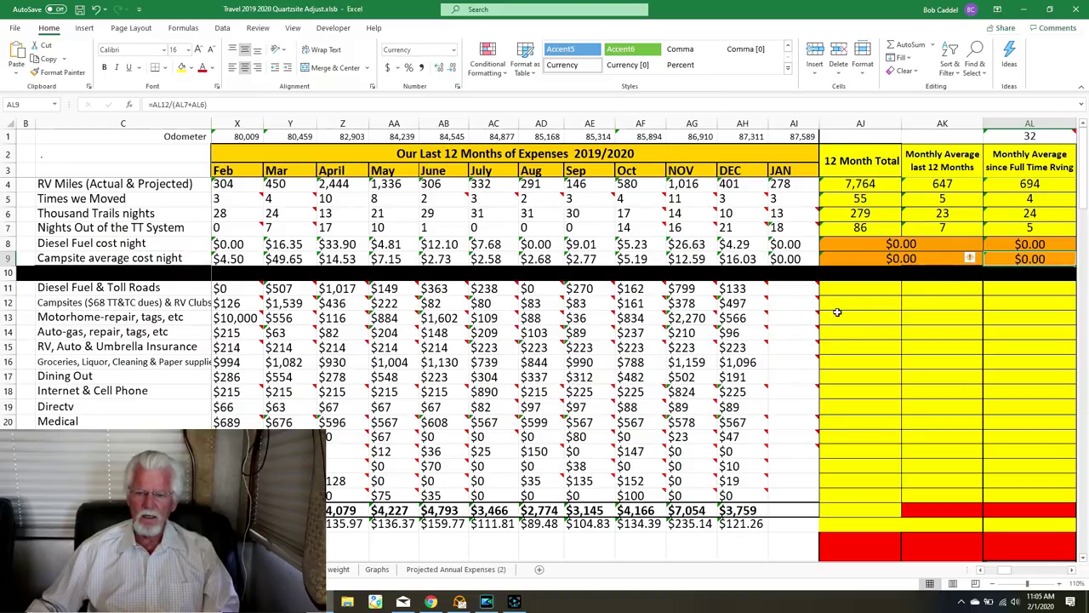
click(792, 185)
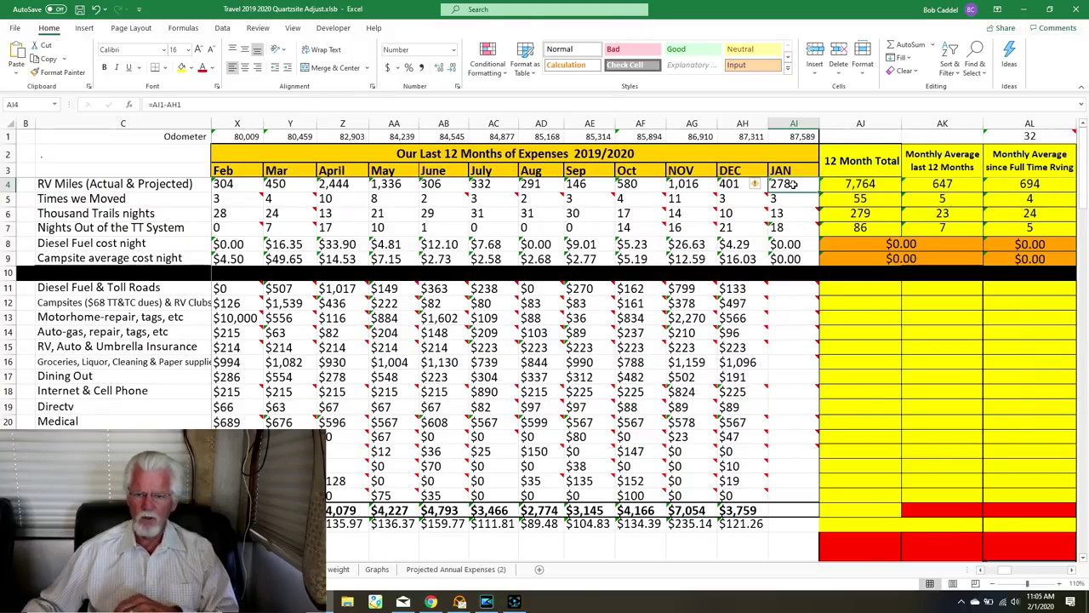
key(alt+Tab)
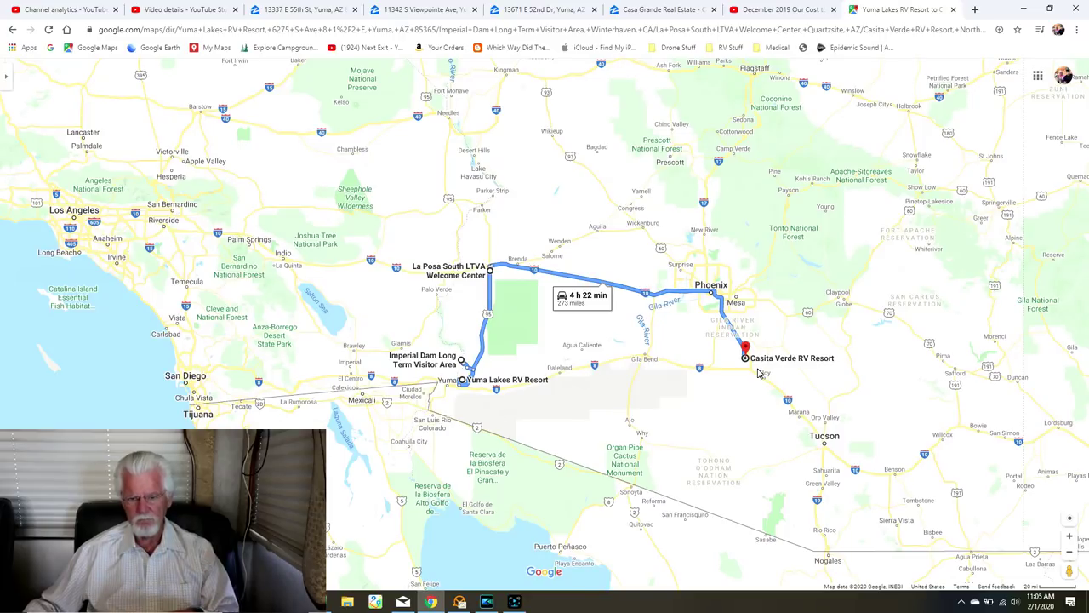
After reviewing the Yuma Lakes to Casita Verde route, return to the Excel expense workbook
key(alt+Tab)
click(800, 183)
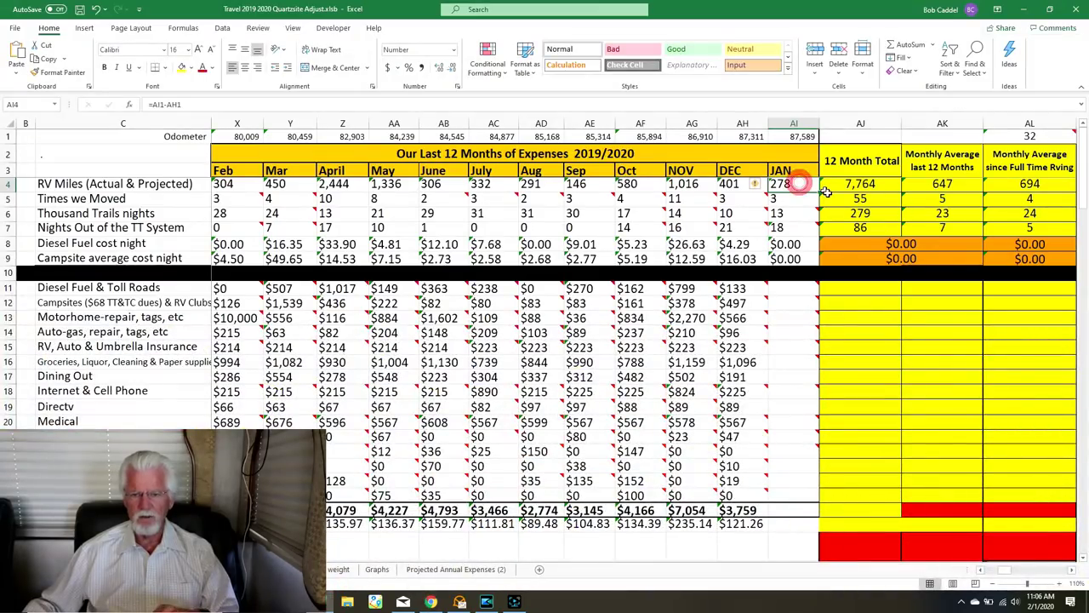
click(797, 225)
click(795, 213)
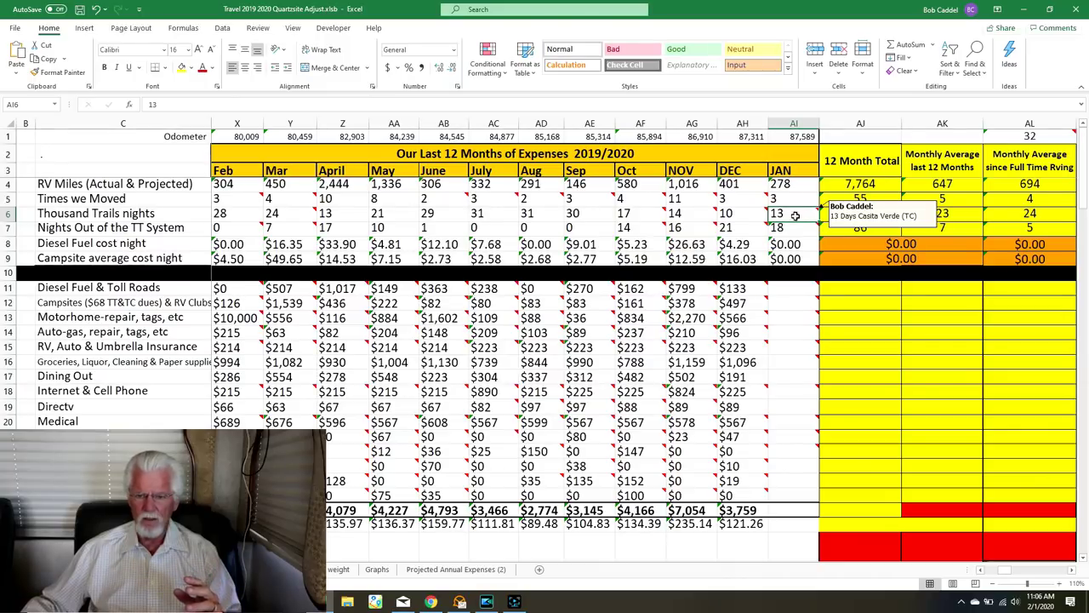
click(797, 227)
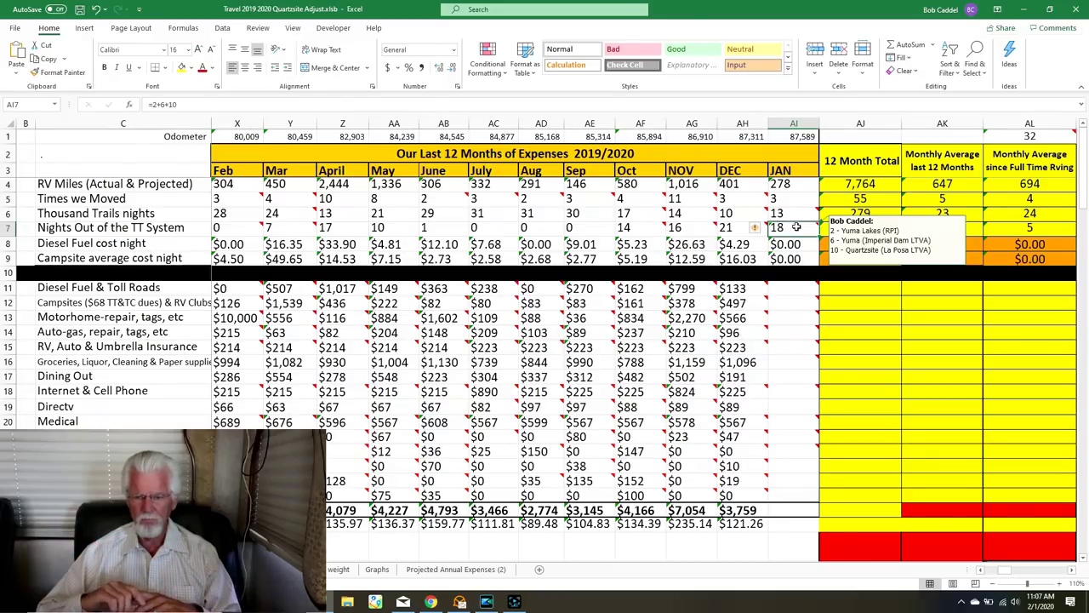
Restore January's $210 diesel and toll entry in AI11 and view its note
click(96, 10)
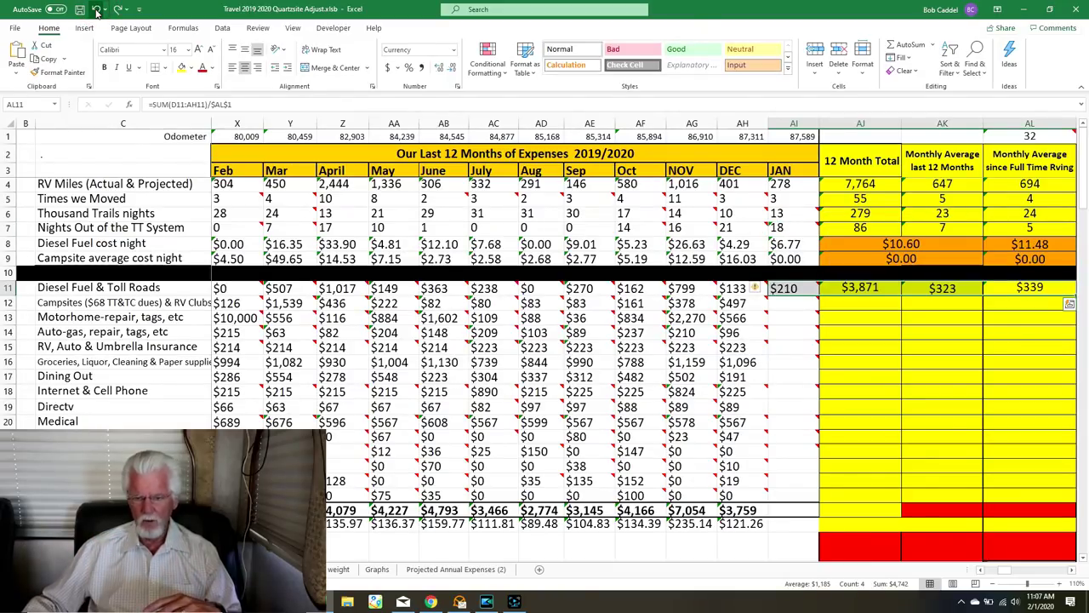
click(84, 27)
mouse_move(813, 288)
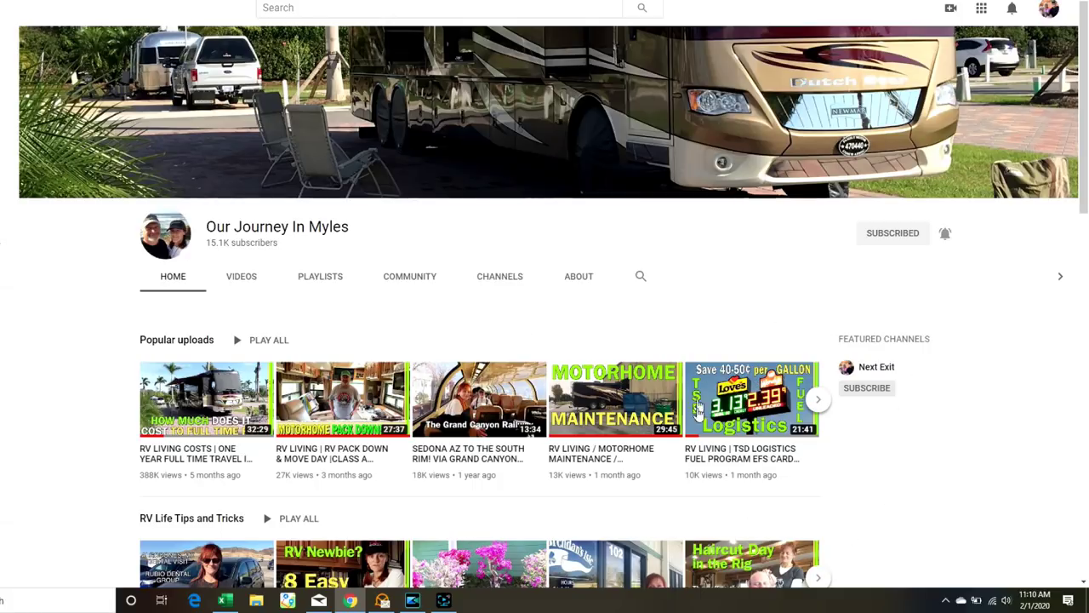
Browse the RV channel's popular uploads, including the TSD Logistics fuel program video
mouse_move(696, 412)
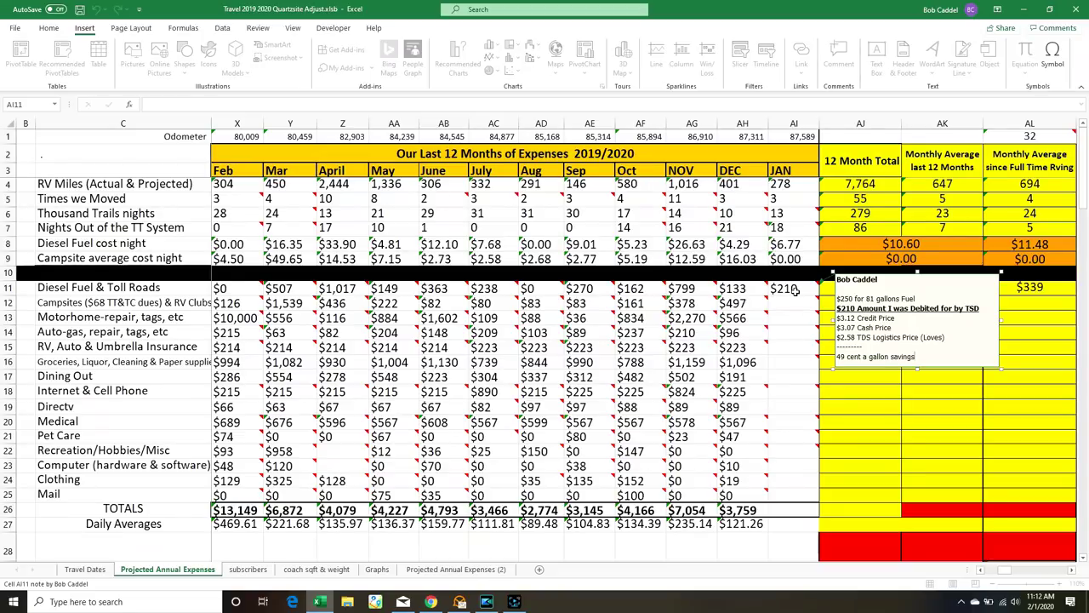
click(794, 303)
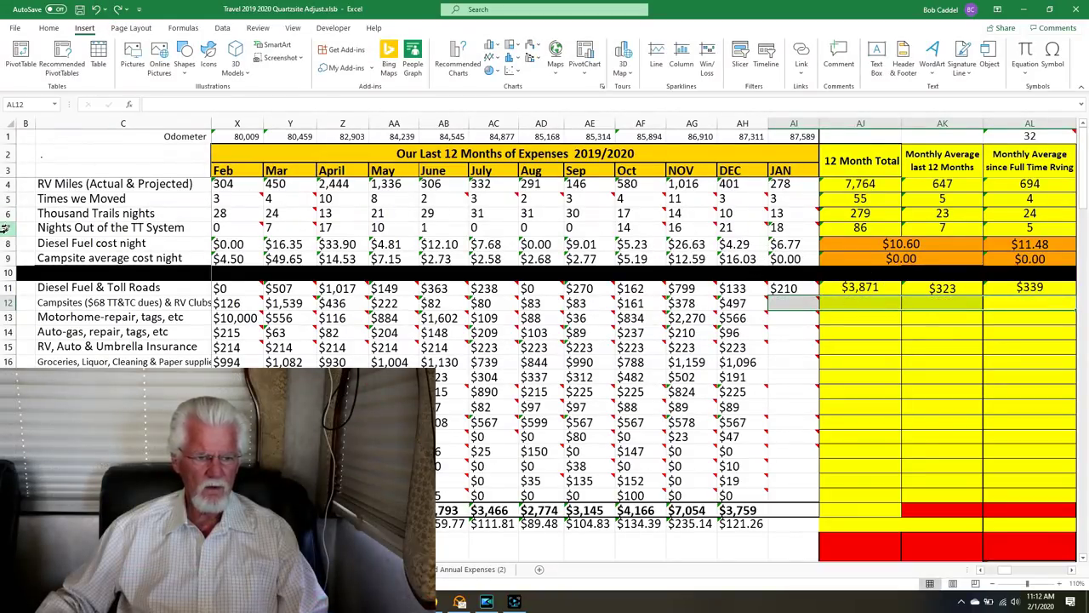
click(9, 244)
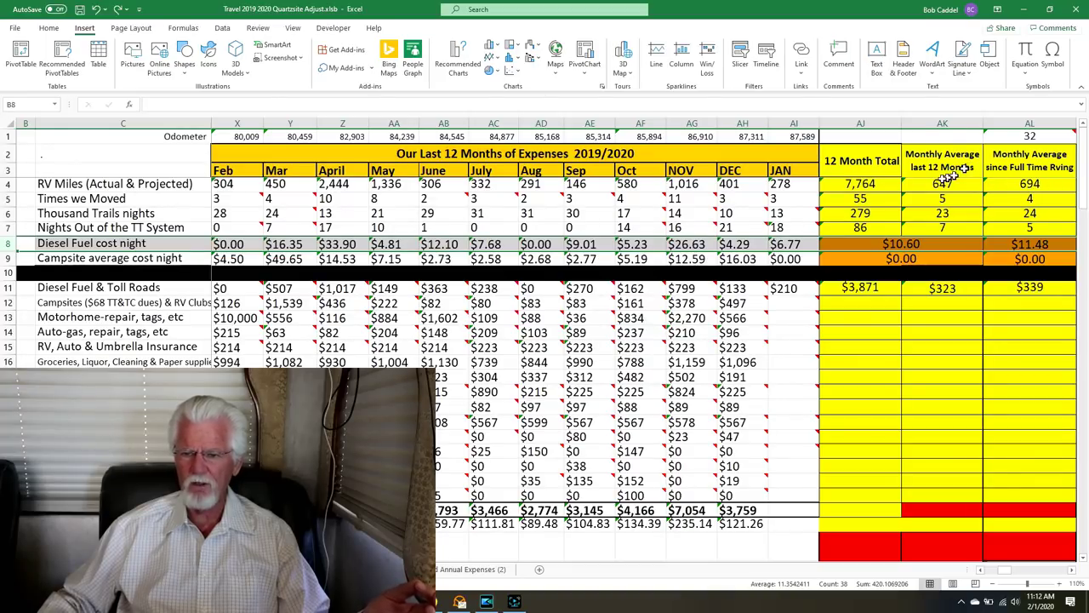
Check the fuel cost-per-night formulas, then paste January's $229 campsite amount with its total and average formulas
click(992, 245)
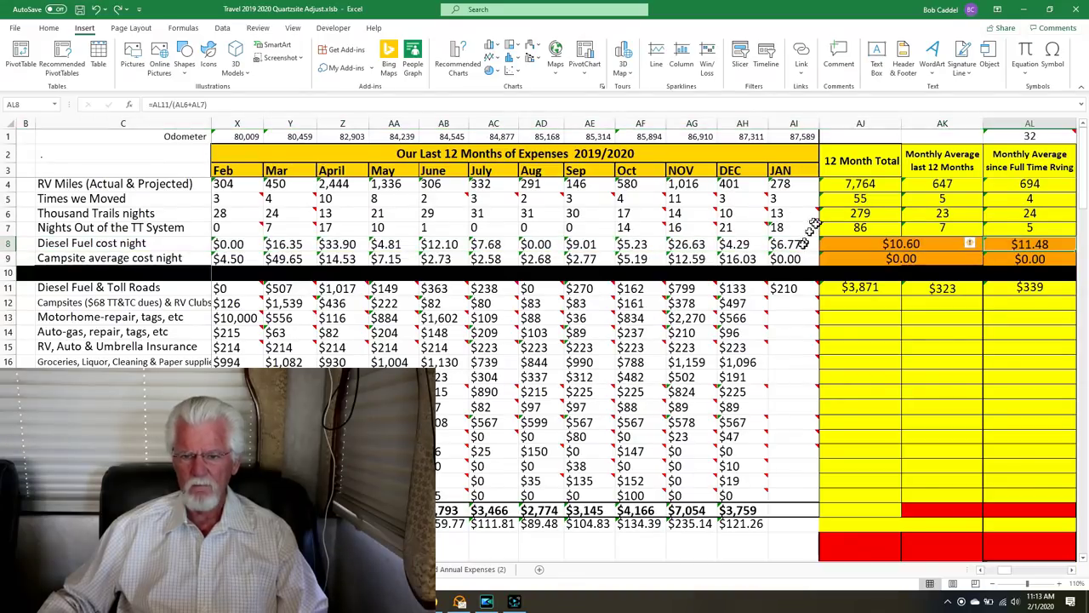
click(917, 246)
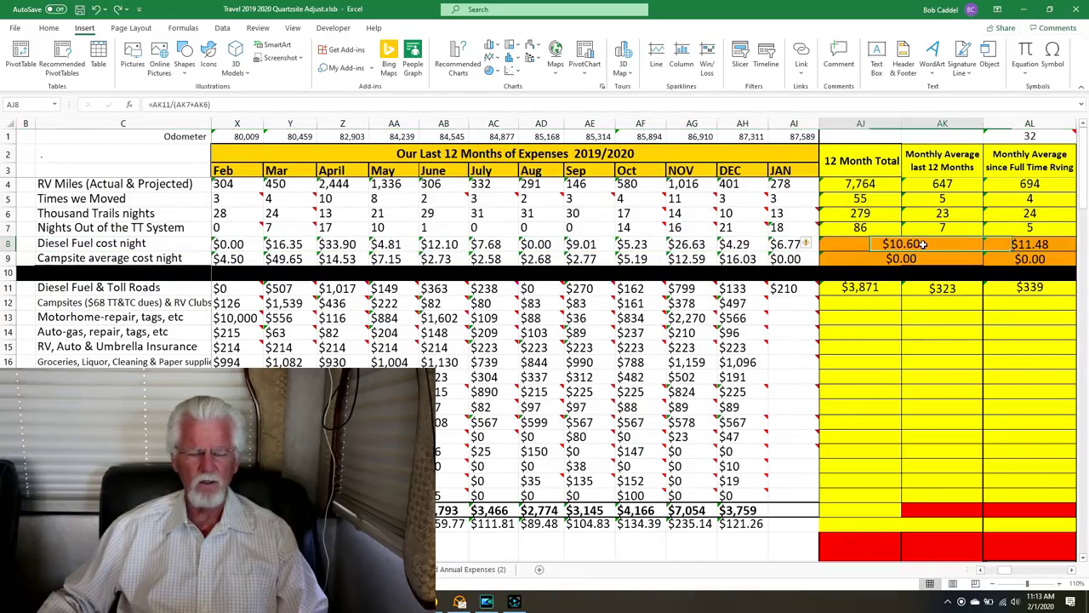
drag(1029, 302, 783, 303)
text($229	$3,783	$315	$250)
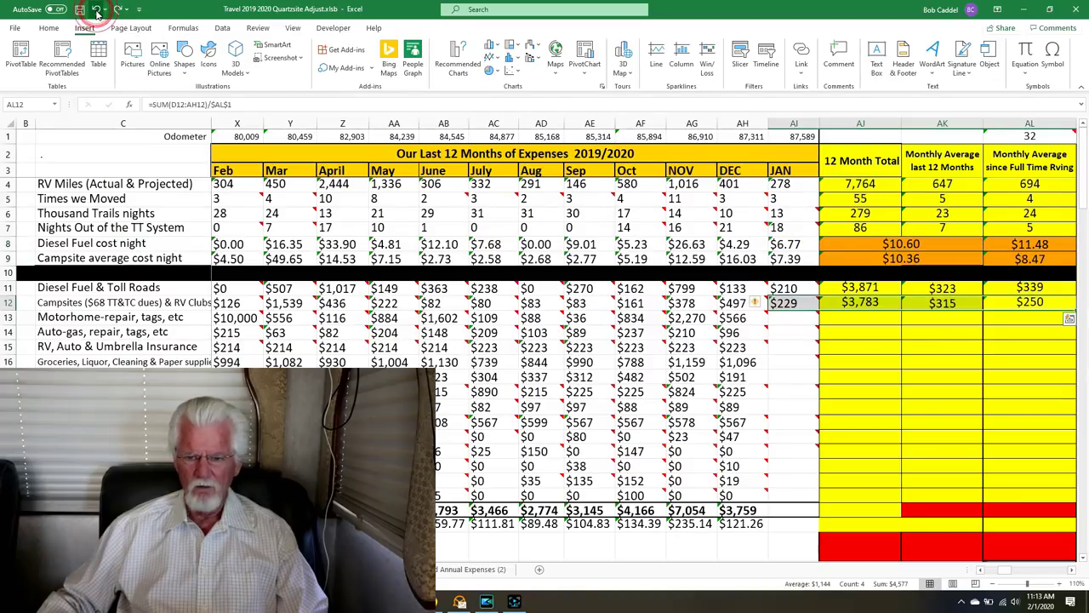
mouse_move(799, 304)
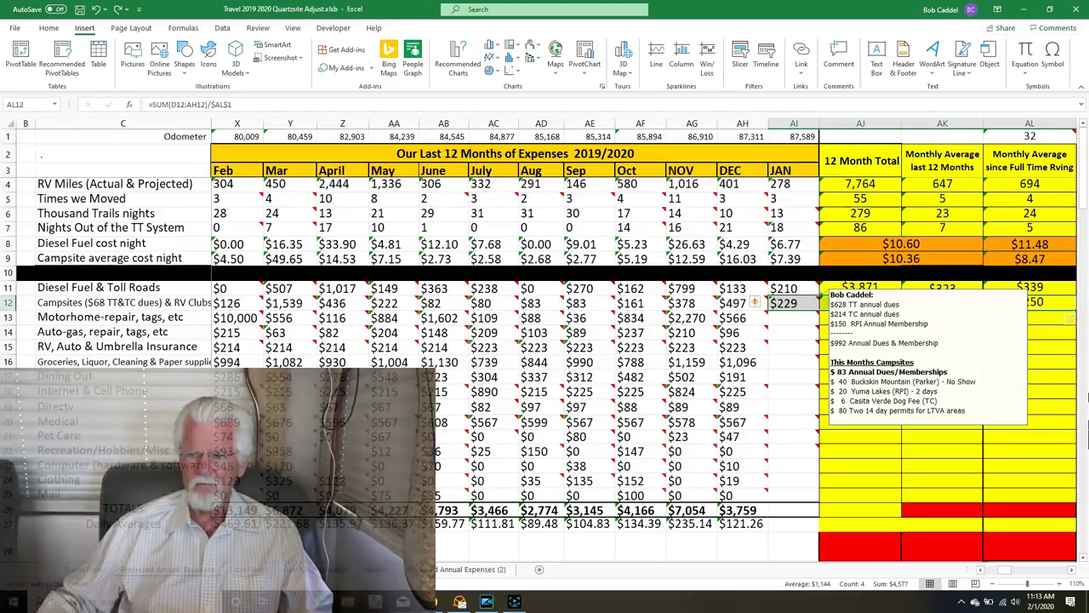
Bring up the campground map in Chrome and swap the Thousand Trails layer for the RPI layer
click(1024, 16)
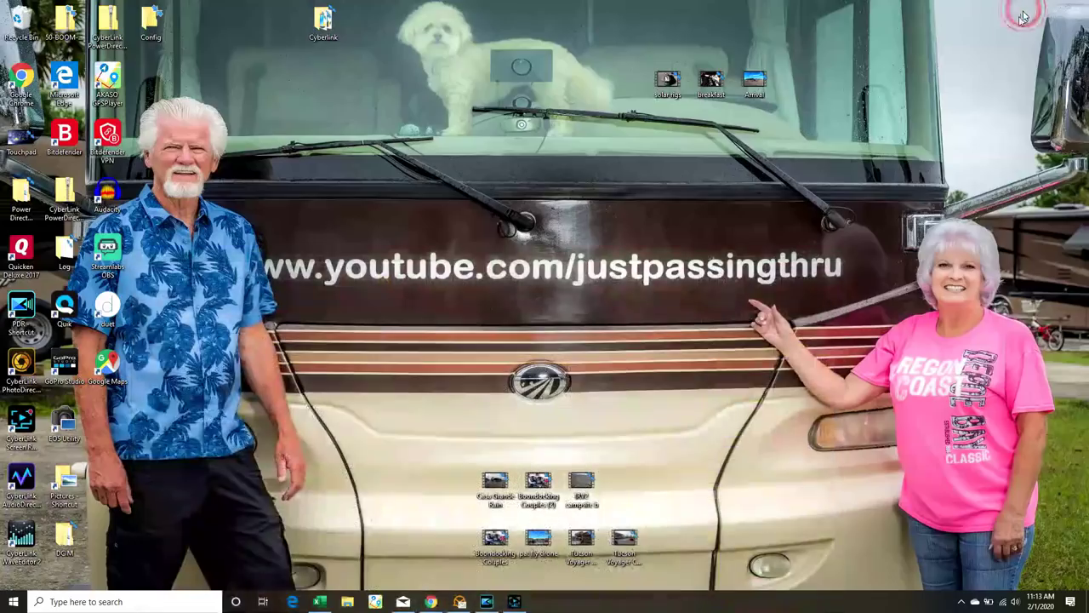
click(432, 602)
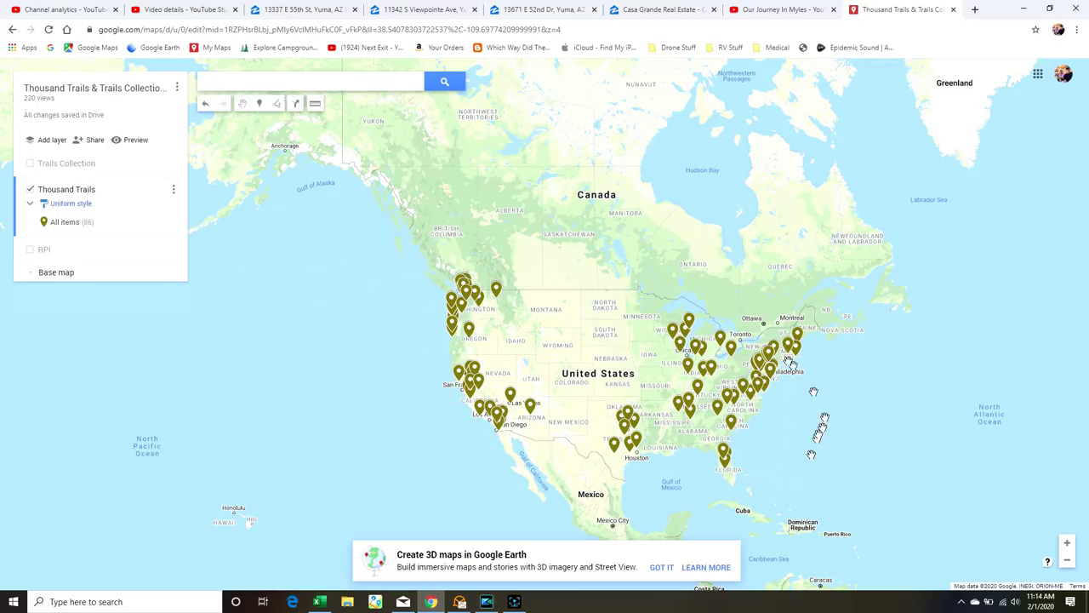
click(30, 190)
click(30, 165)
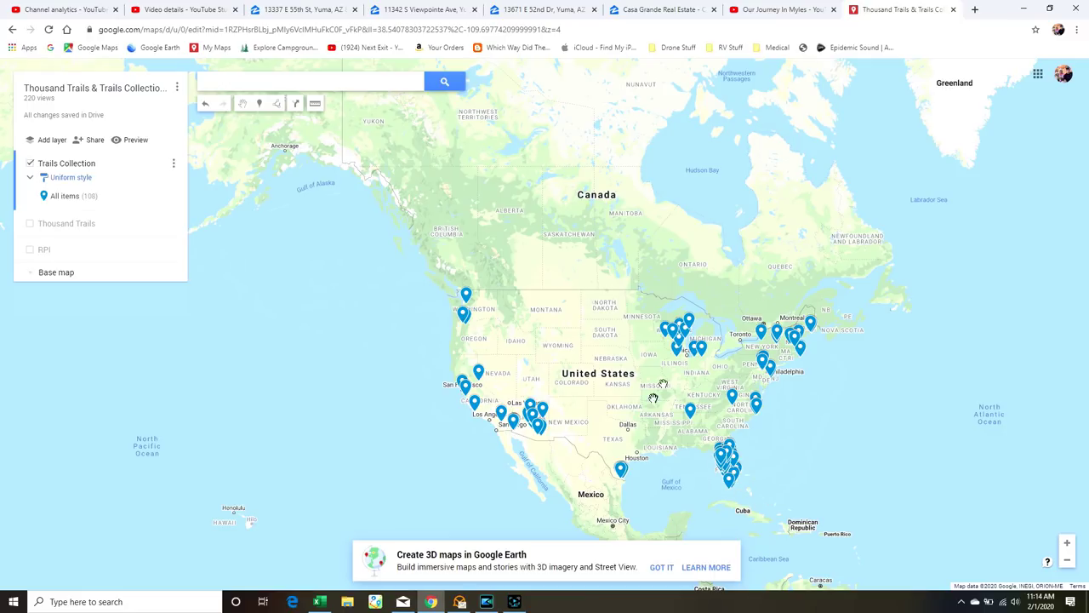
click(29, 164)
click(30, 215)
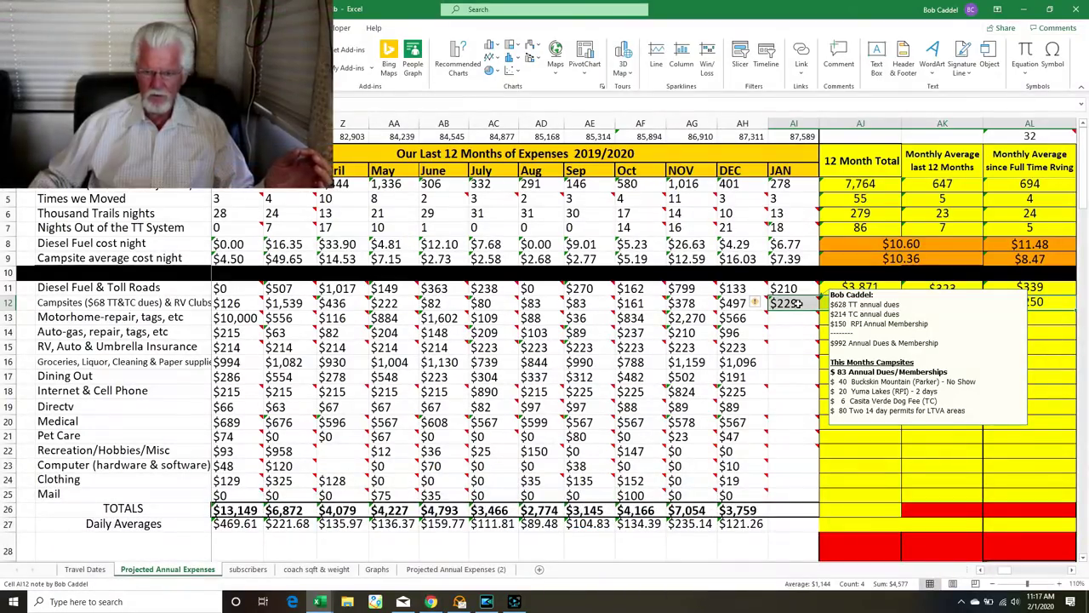
mouse_move(789, 302)
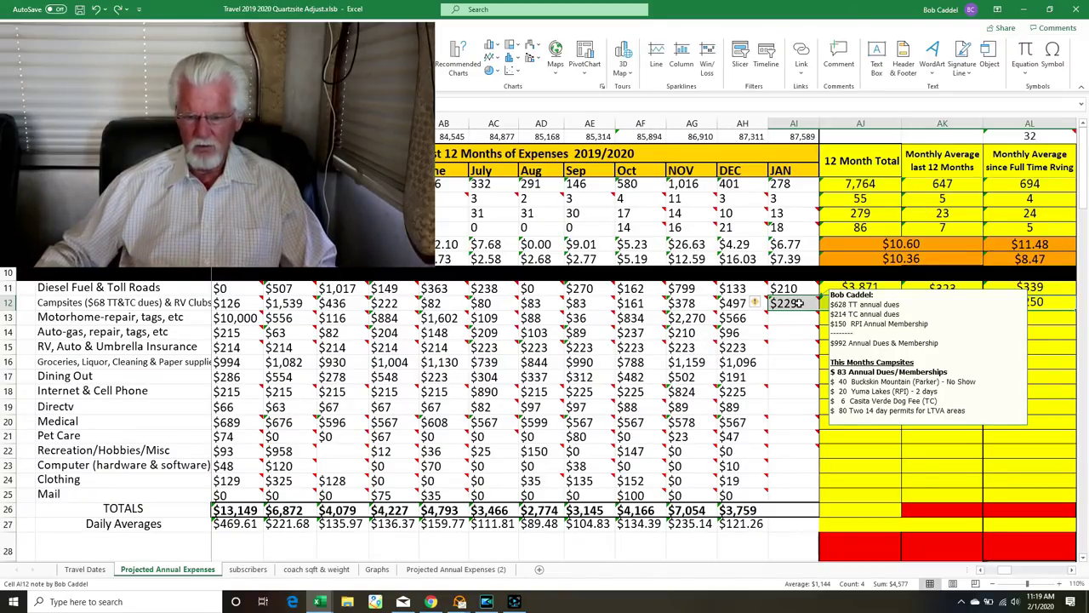
click(800, 259)
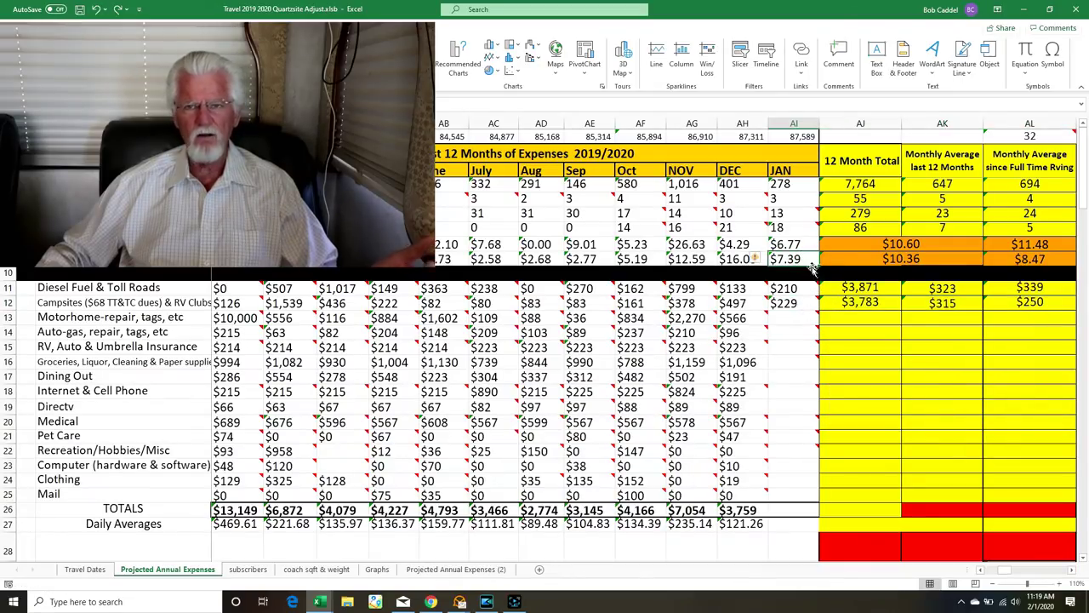
click(920, 260)
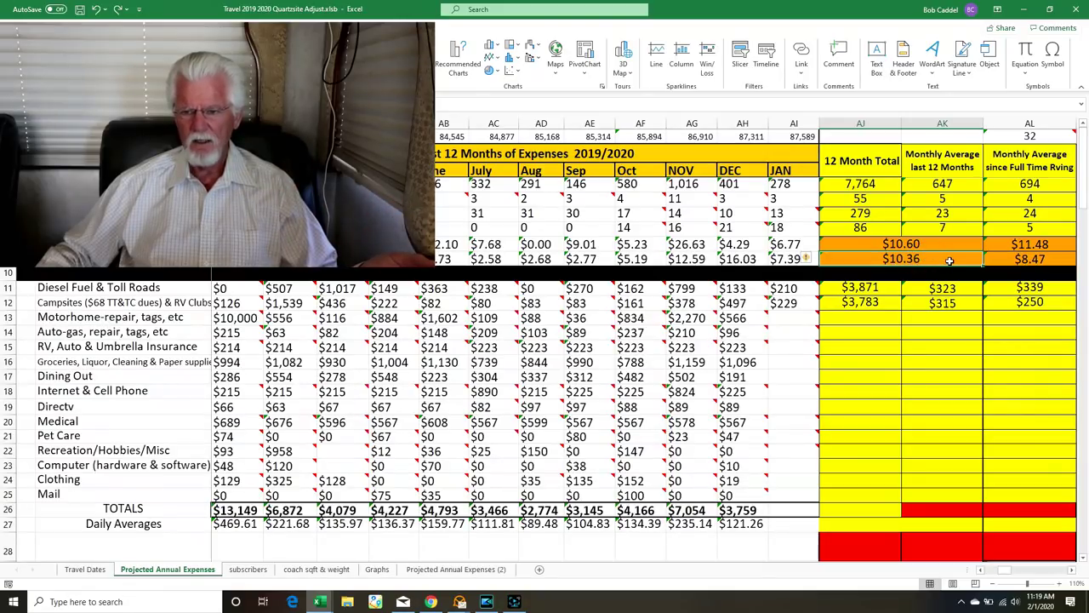
click(1053, 260)
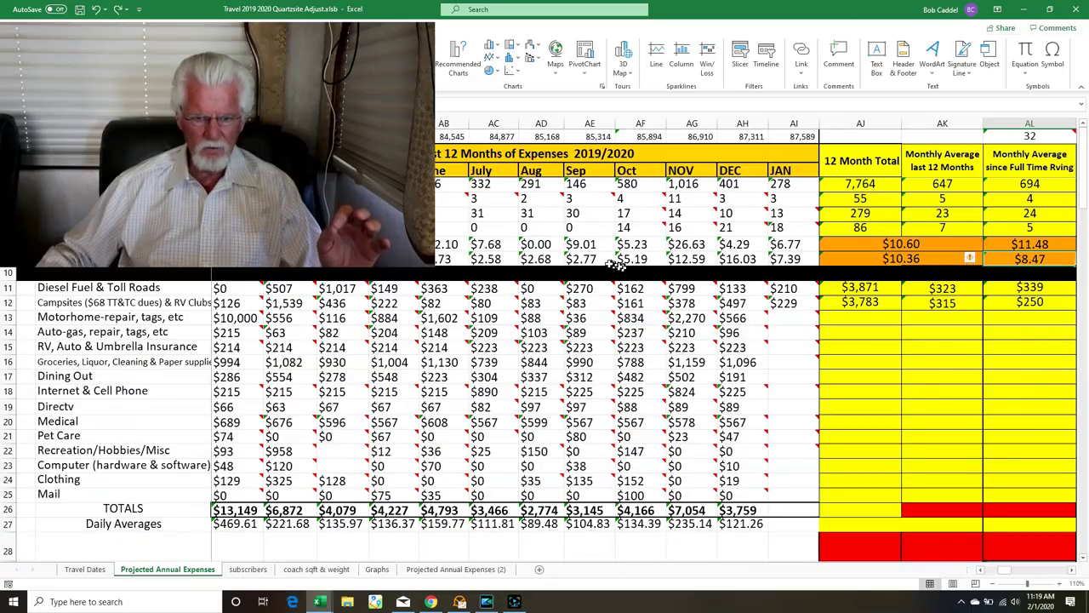
click(587, 259)
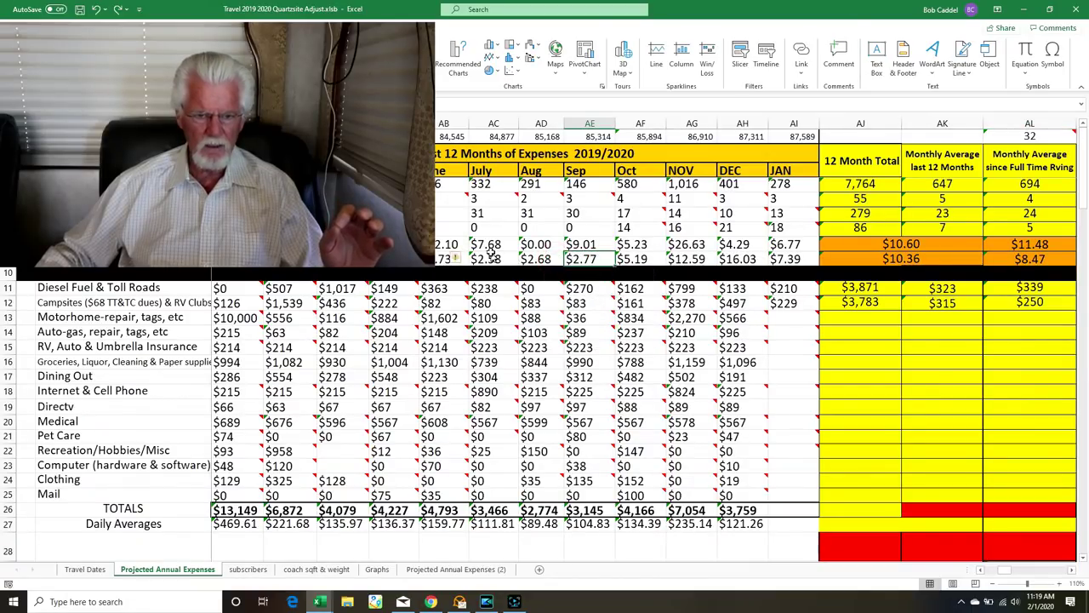
click(455, 258)
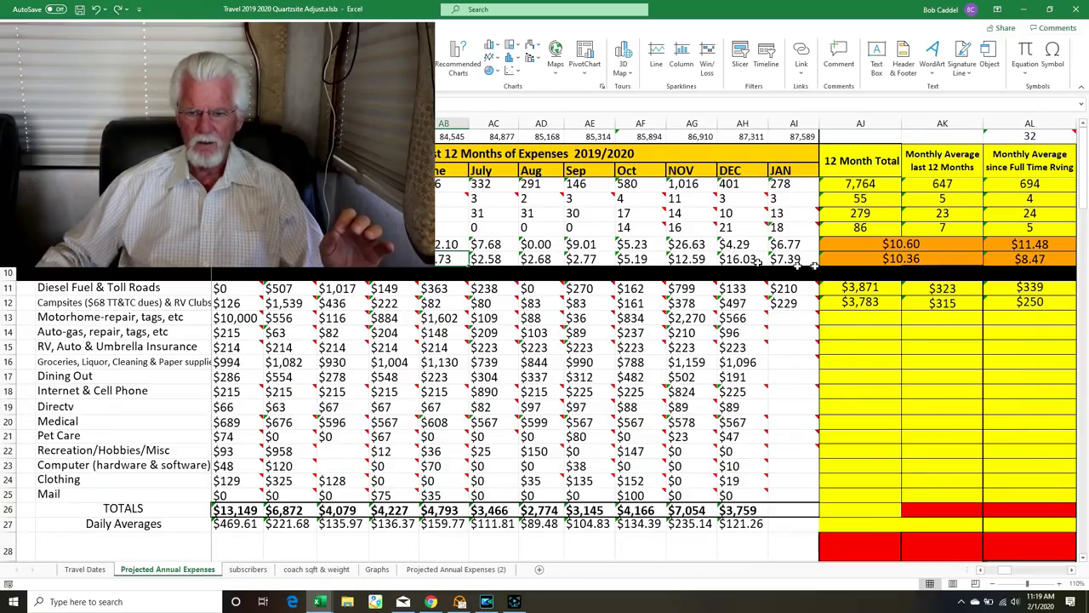
mouse_move(806, 291)
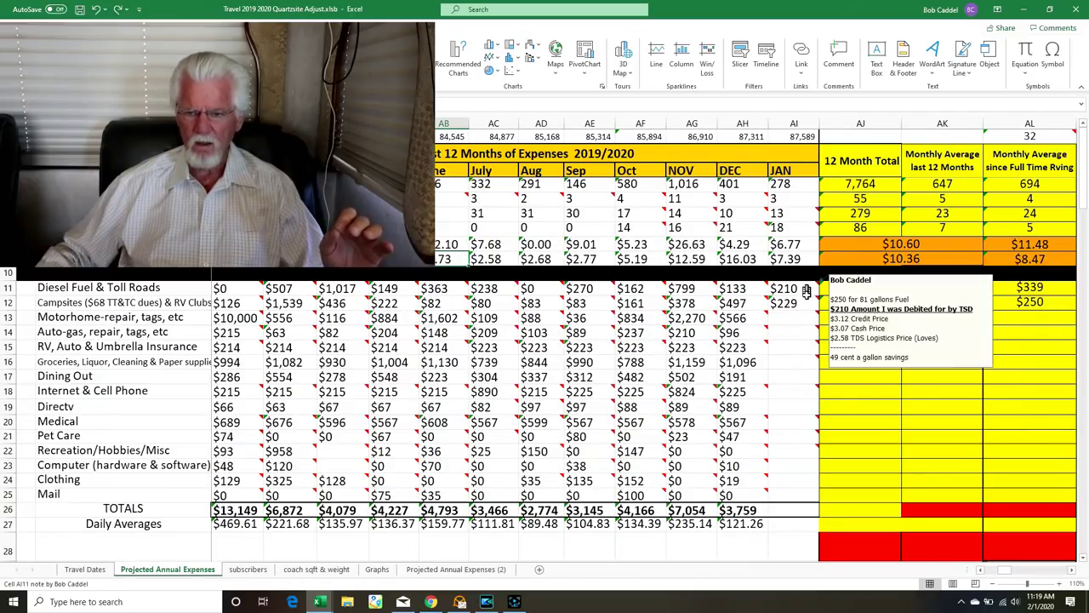
click(1029, 259)
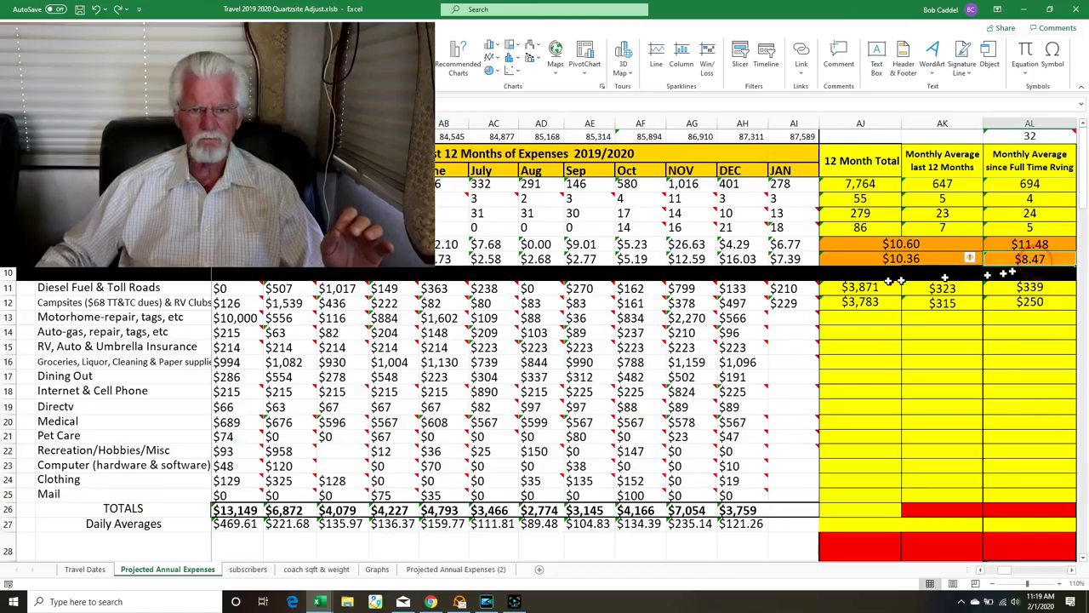
Restore January's $869 motorhome repair with its $17,750 total and $1,479 and $811 averages
click(95, 10)
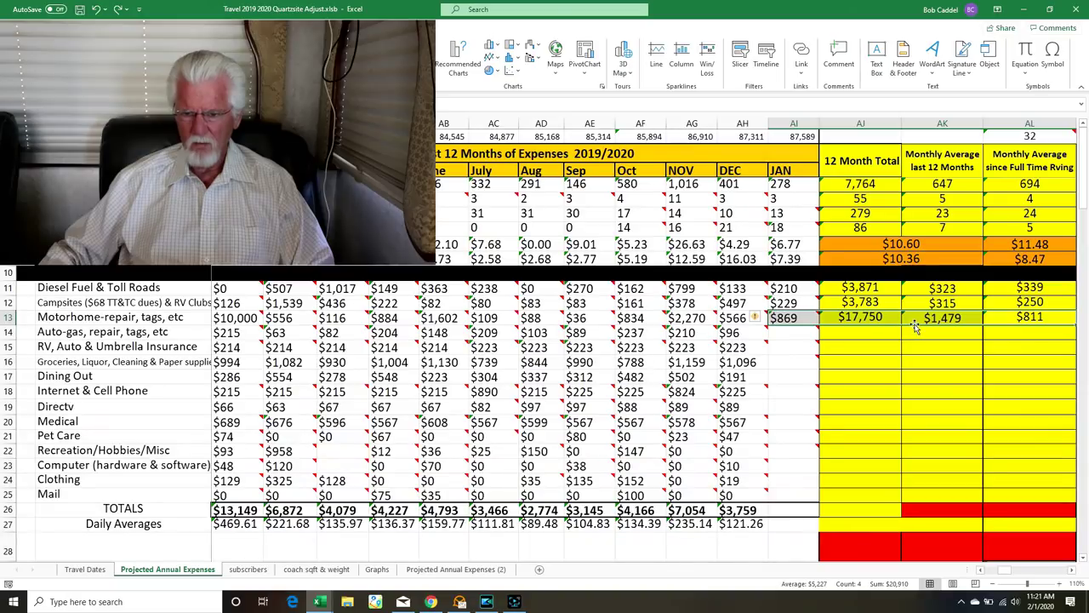
click(942, 319)
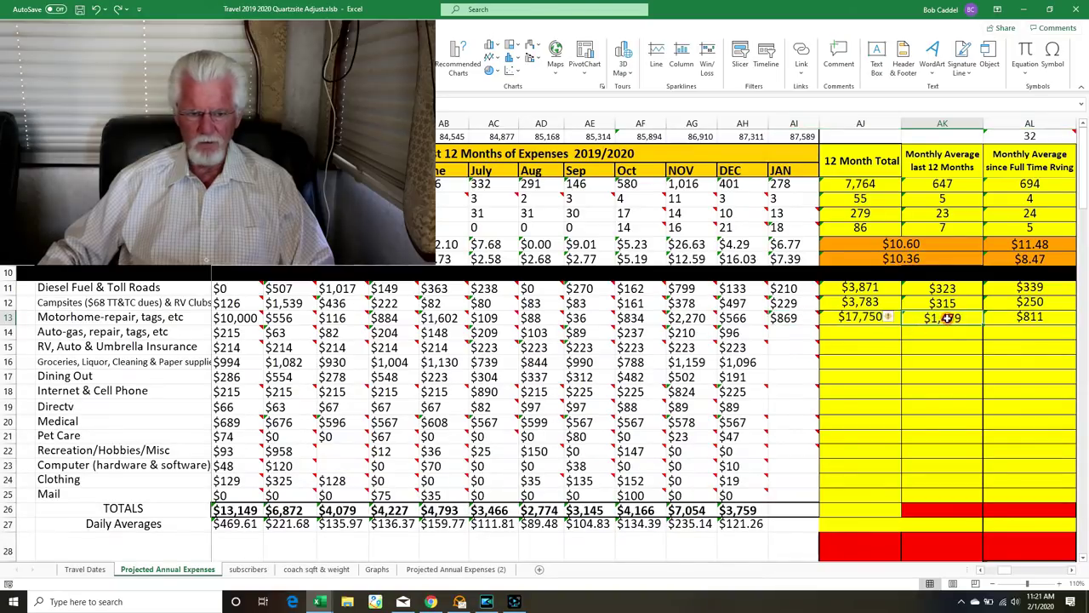
click(228, 313)
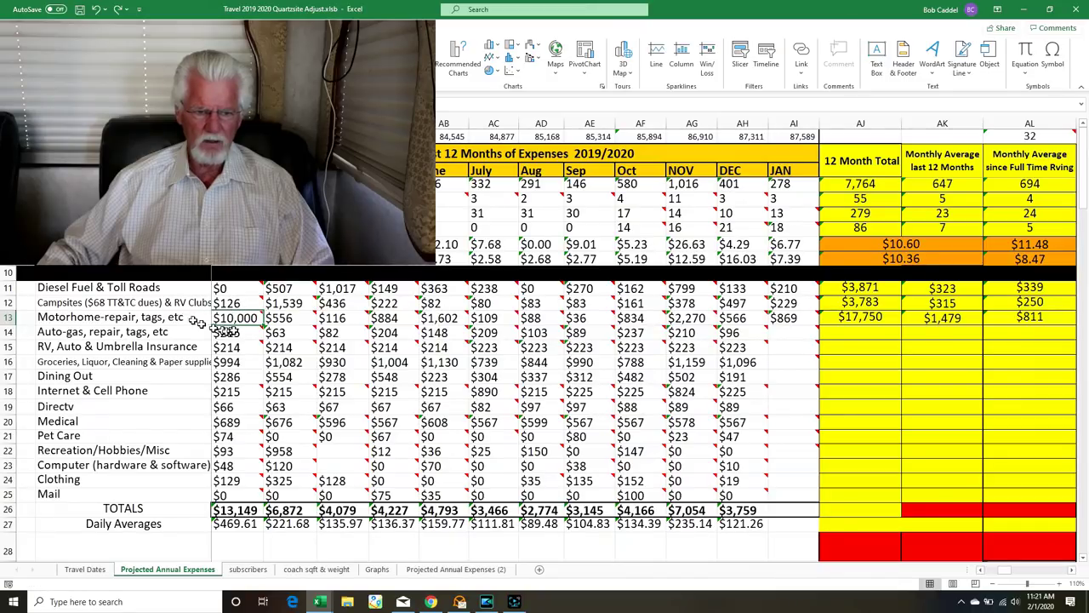
mouse_move(252, 330)
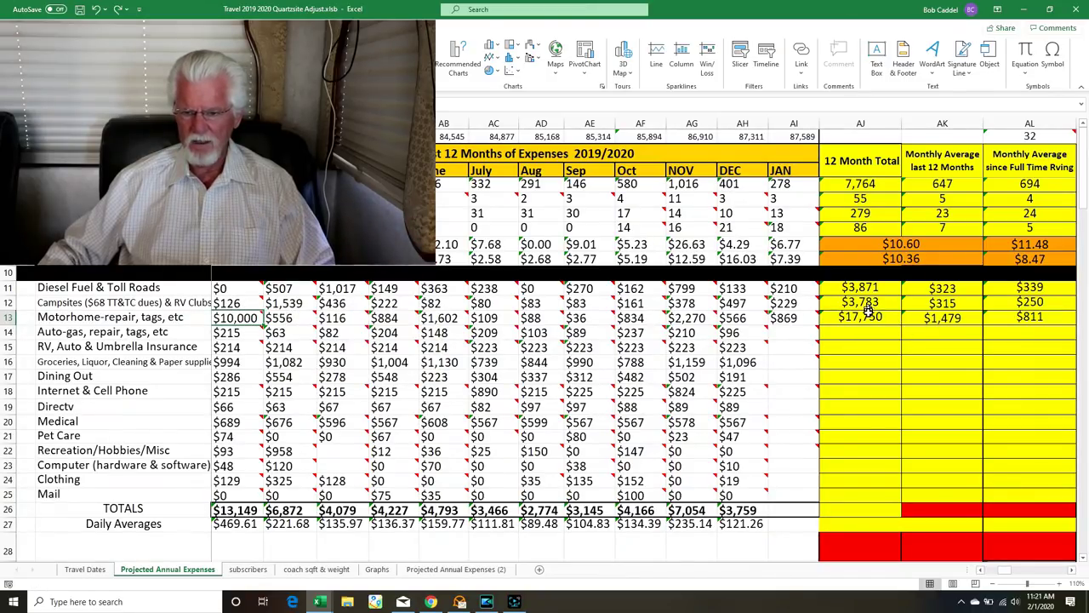
click(1025, 316)
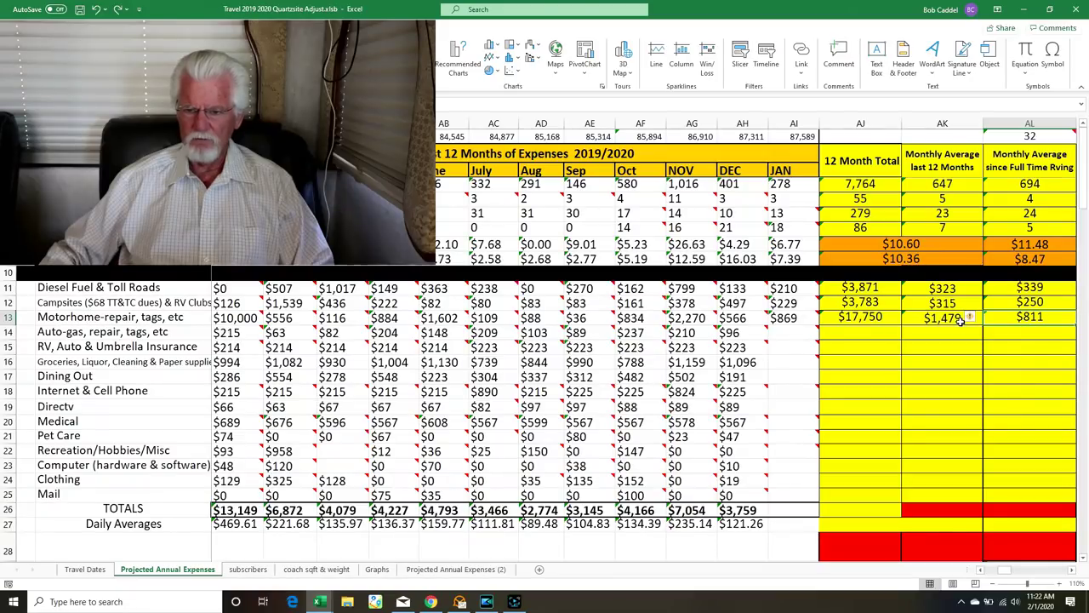
click(237, 317)
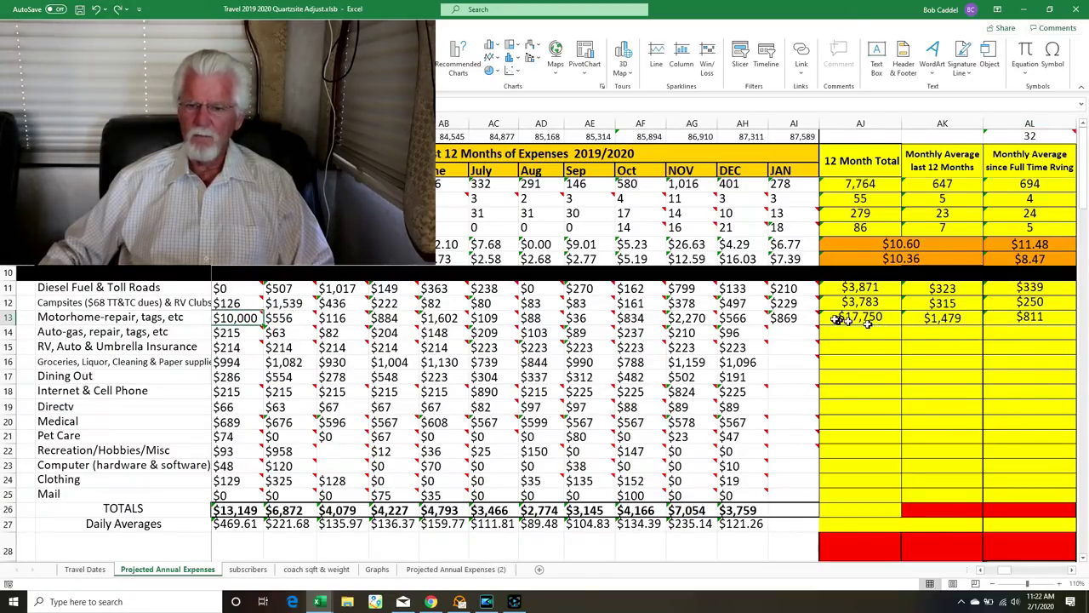
click(1050, 316)
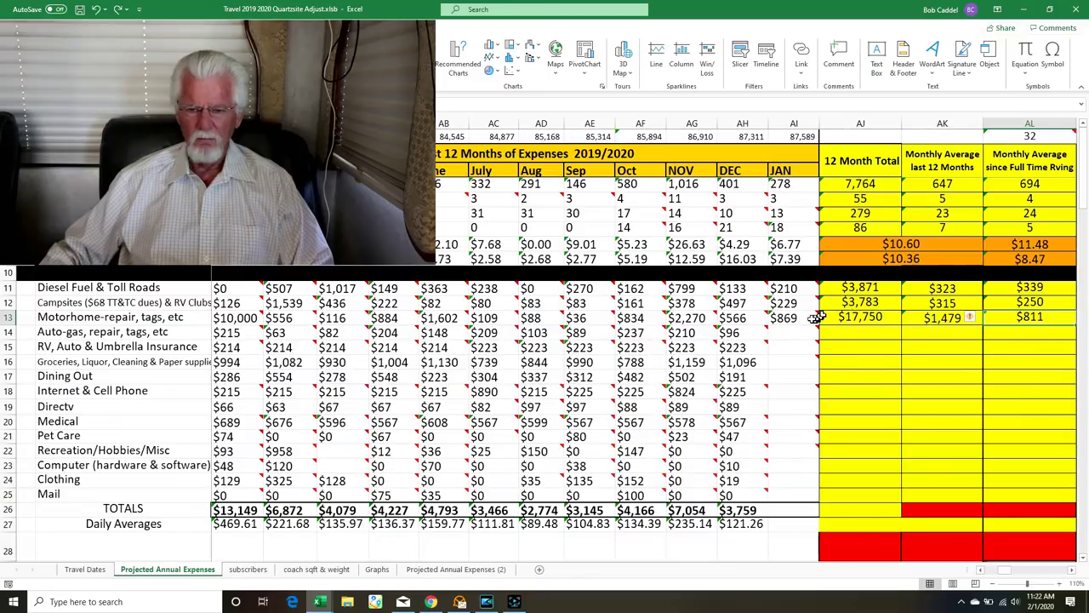
mouse_move(807, 317)
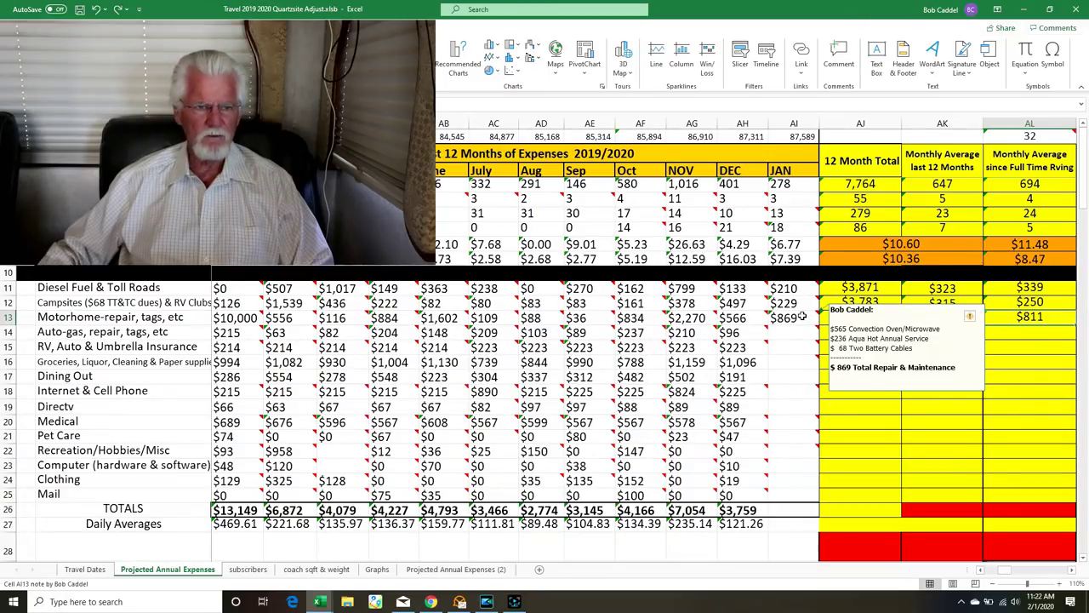
click(99, 10)
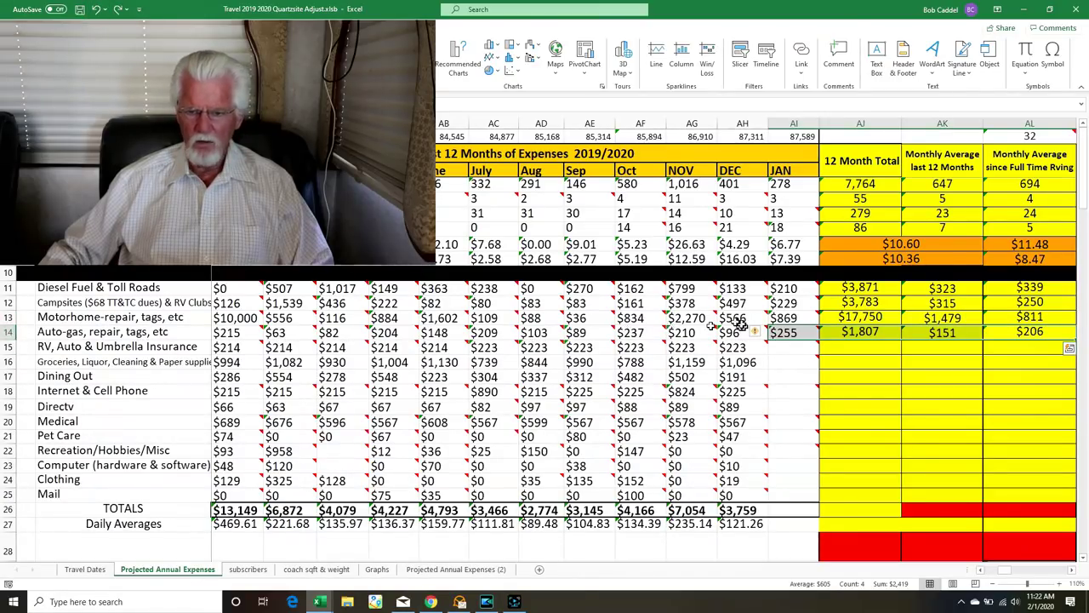
Read the note on January's auto-gas cell, then paste in January's insurance entry and totals below
mouse_move(781, 333)
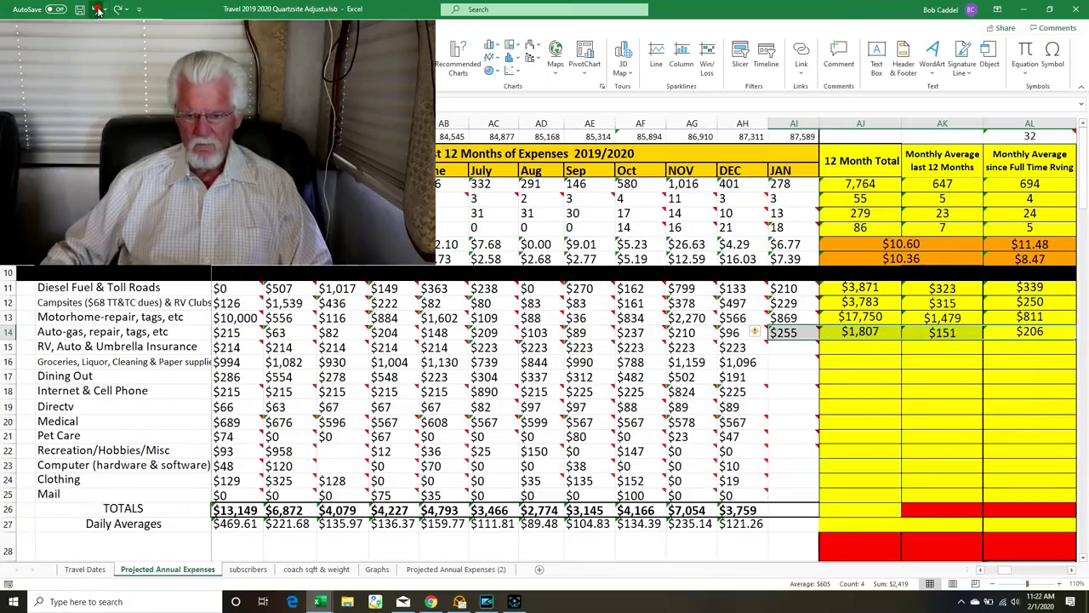
key(Down)
text($223	$2,622	$219	$198)
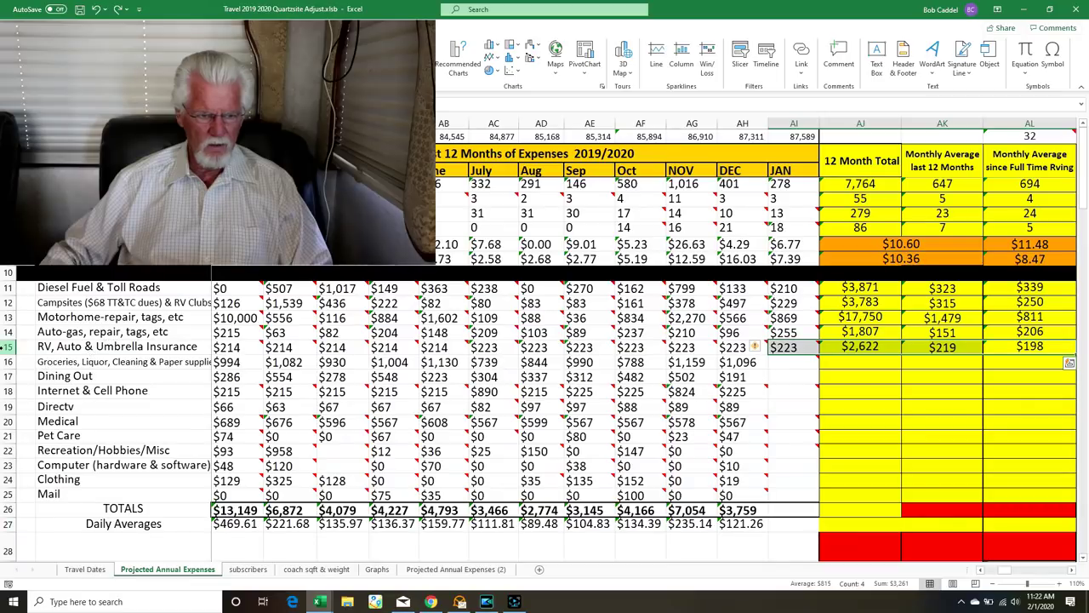
Select the insurance row to review January's $223 entry, $2,622 total and $219/$198 averages
click(7, 347)
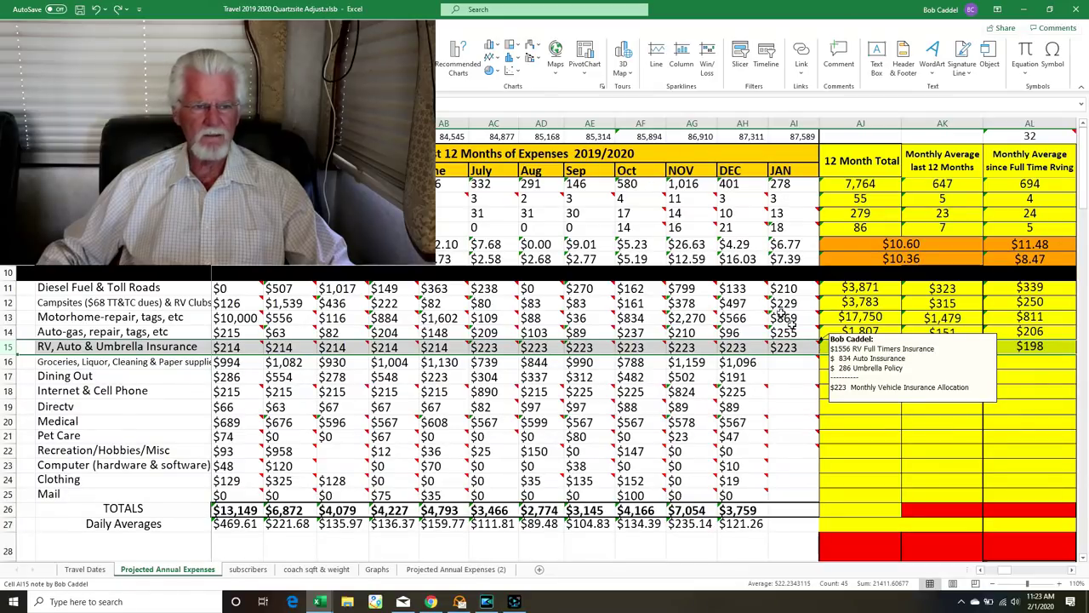
Restore January's $1,055 groceries with its totals, then check the full-time and 12-month averages
click(96, 10)
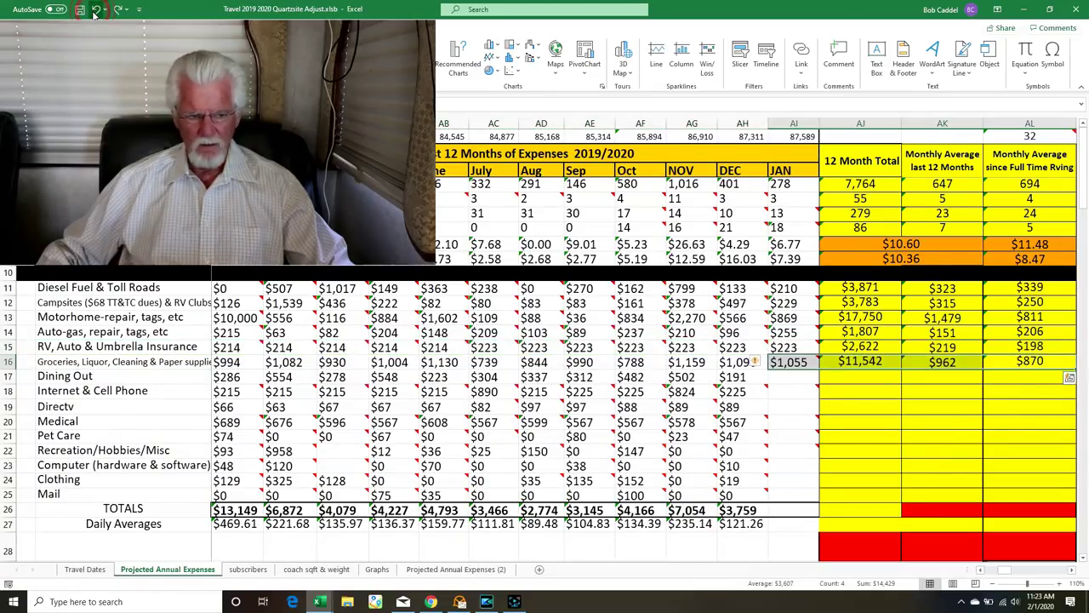
click(10, 362)
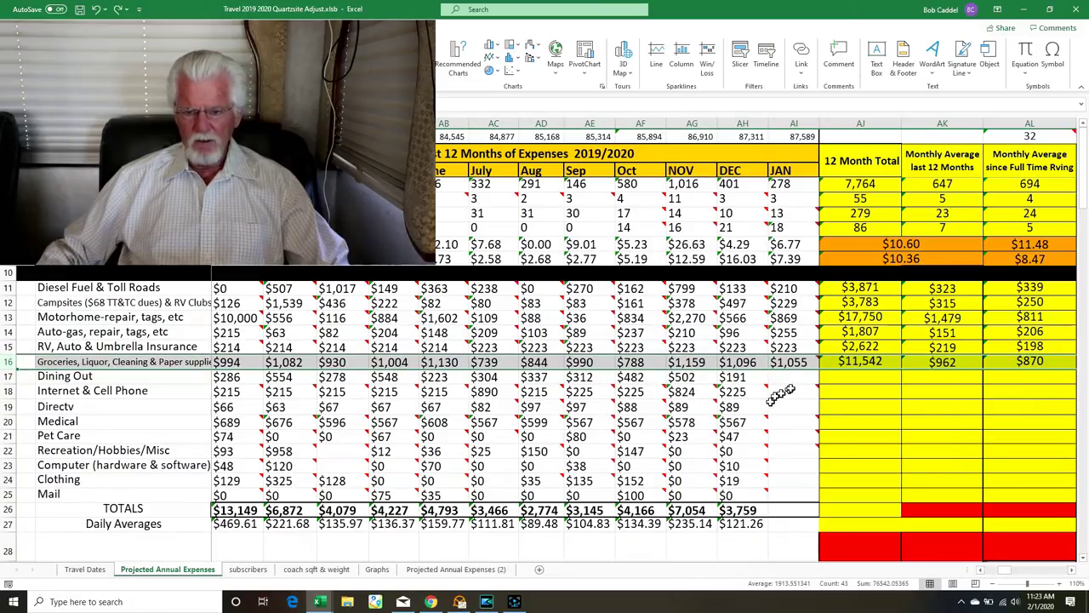
mouse_move(813, 362)
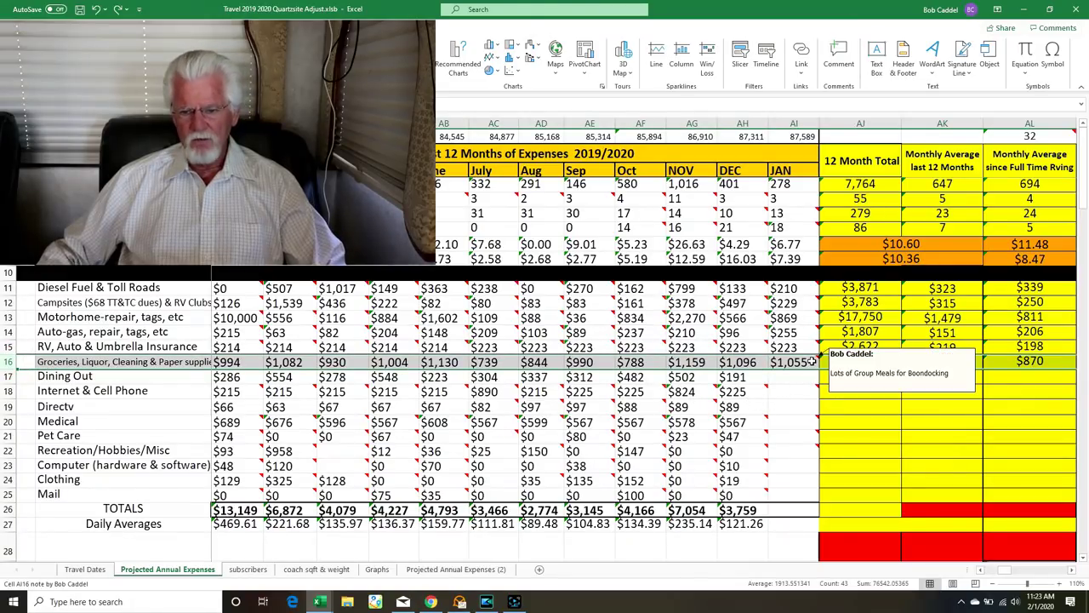
click(1052, 363)
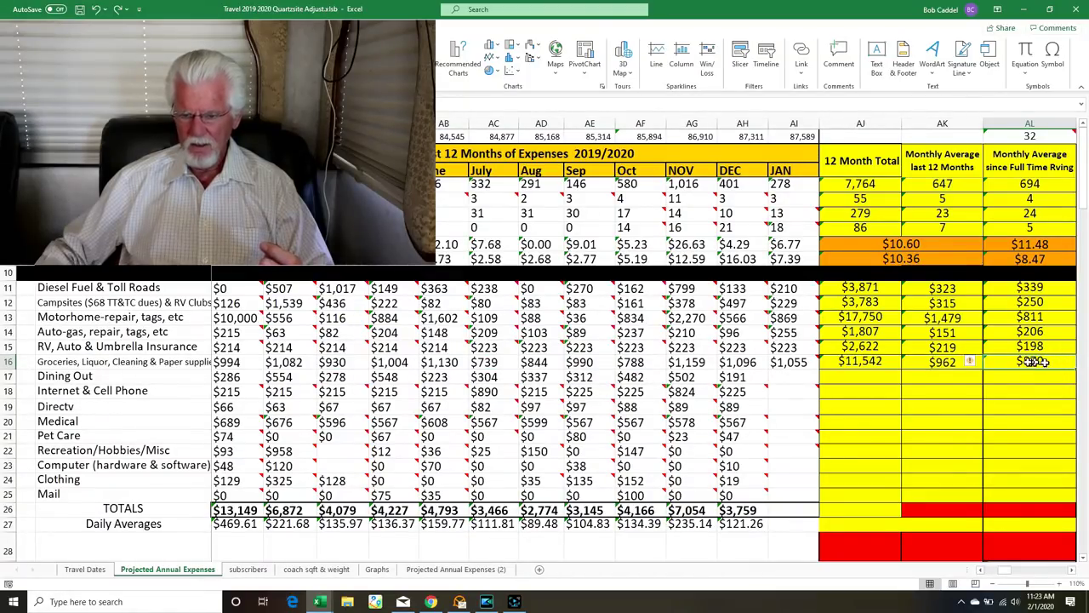
click(959, 361)
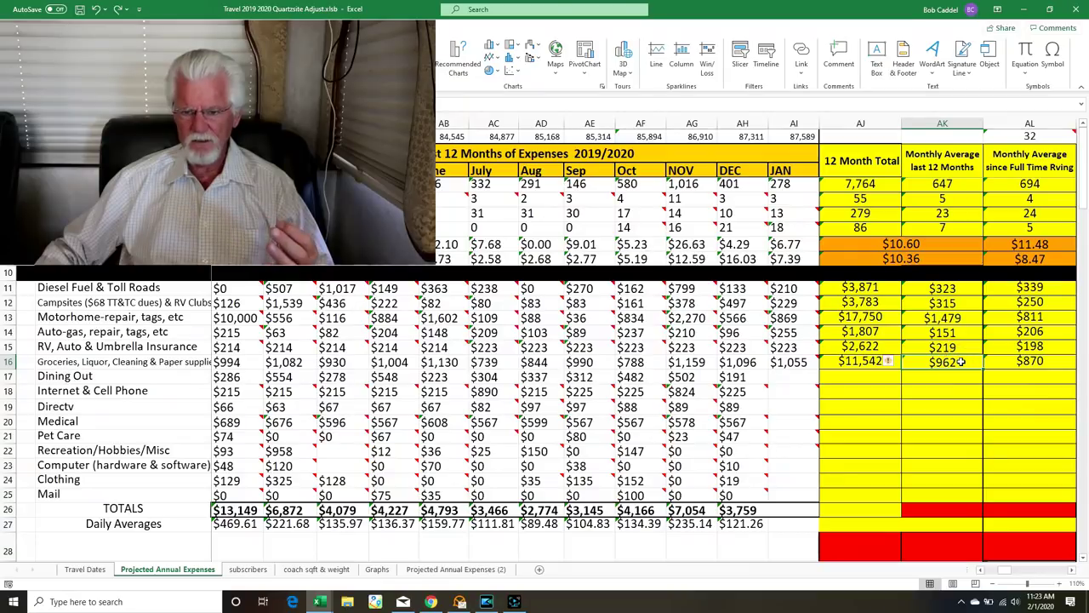
Read the groceries note, then restore January's $59 dining-out entry with its totals
click(802, 362)
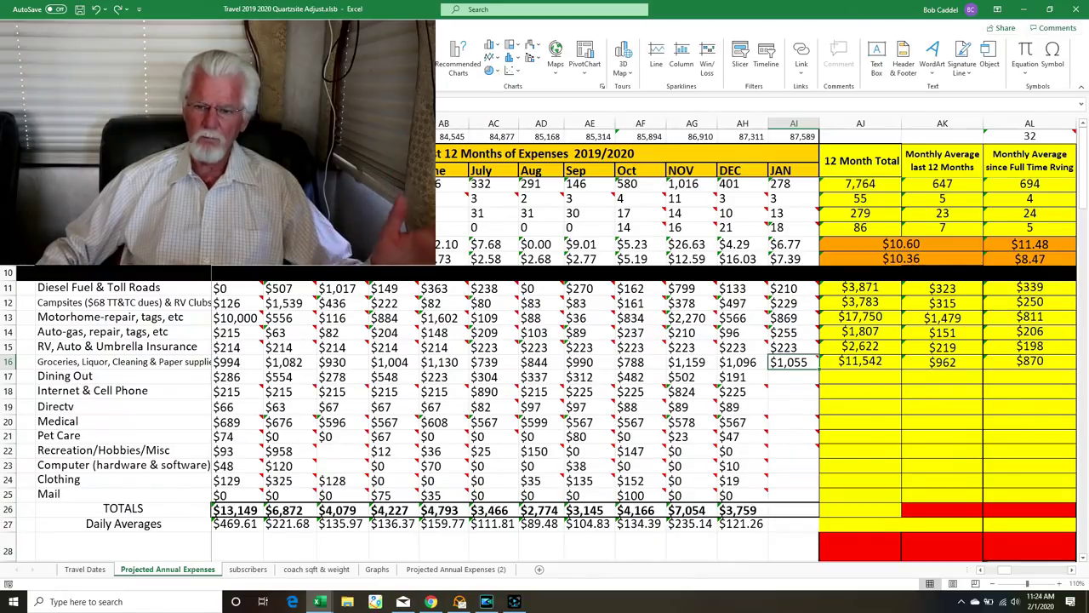
click(805, 372)
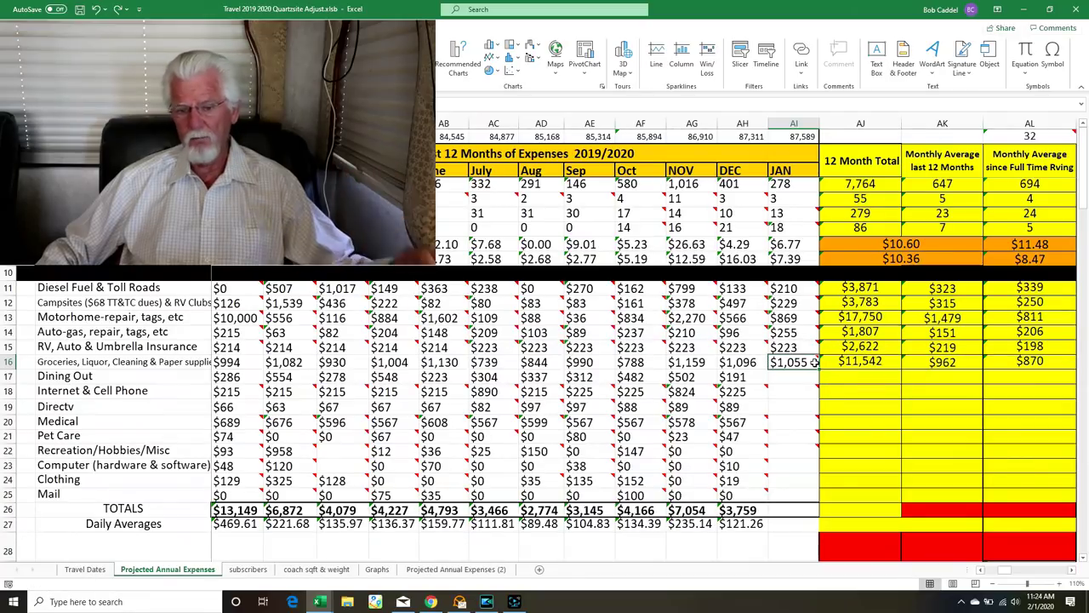
click(98, 10)
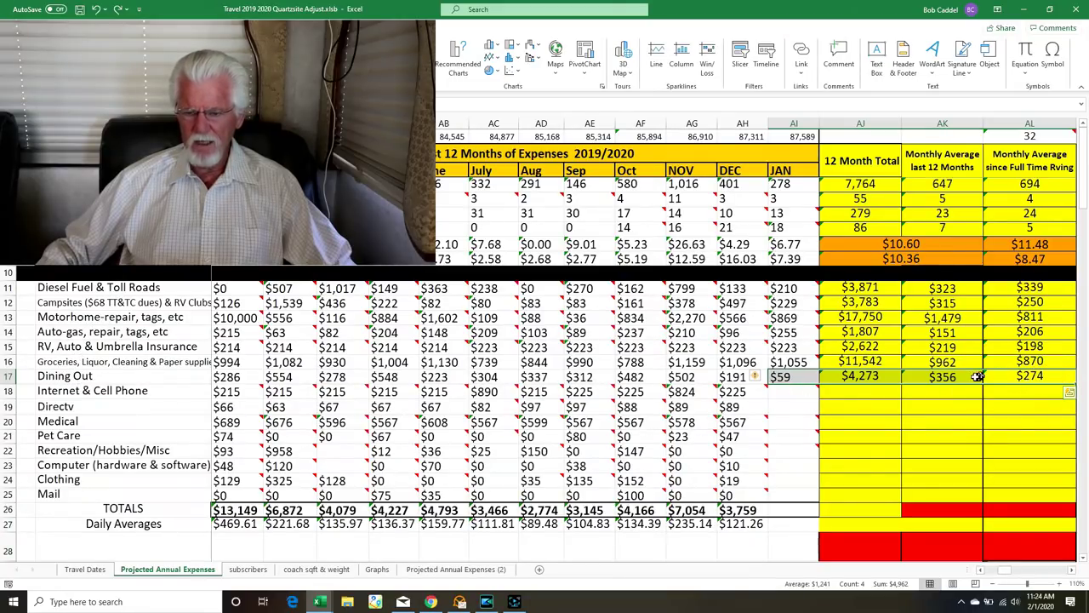
click(977, 377)
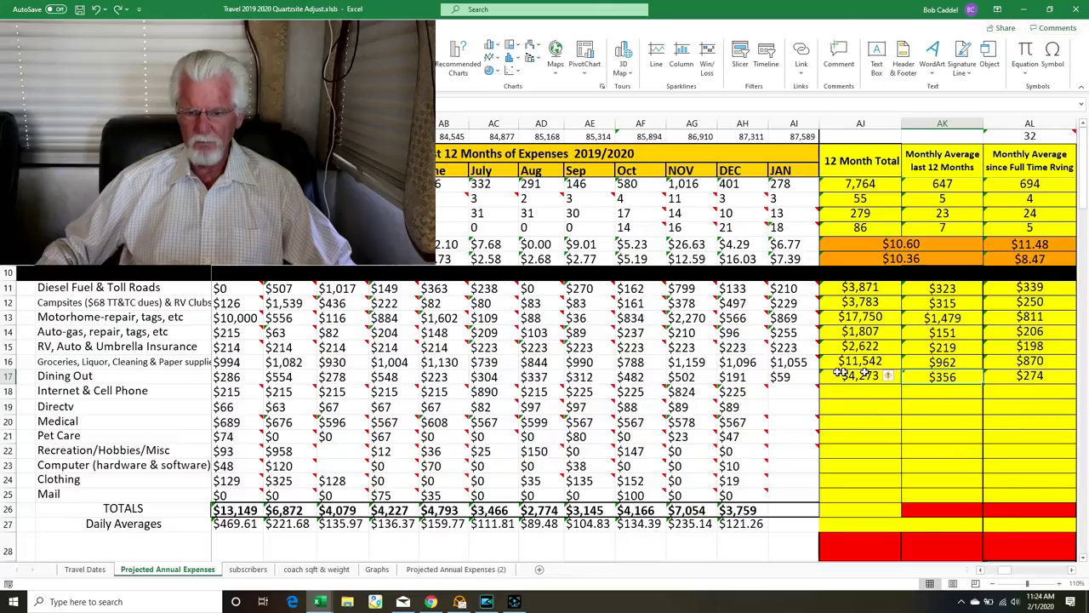
click(809, 377)
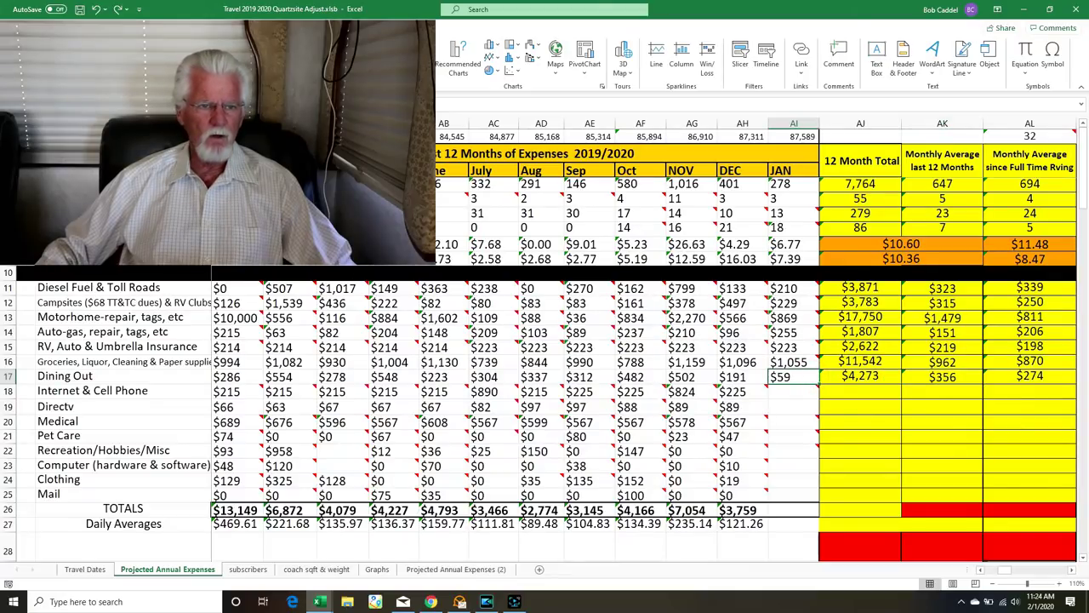
key(Down)
key(ctrl+v)
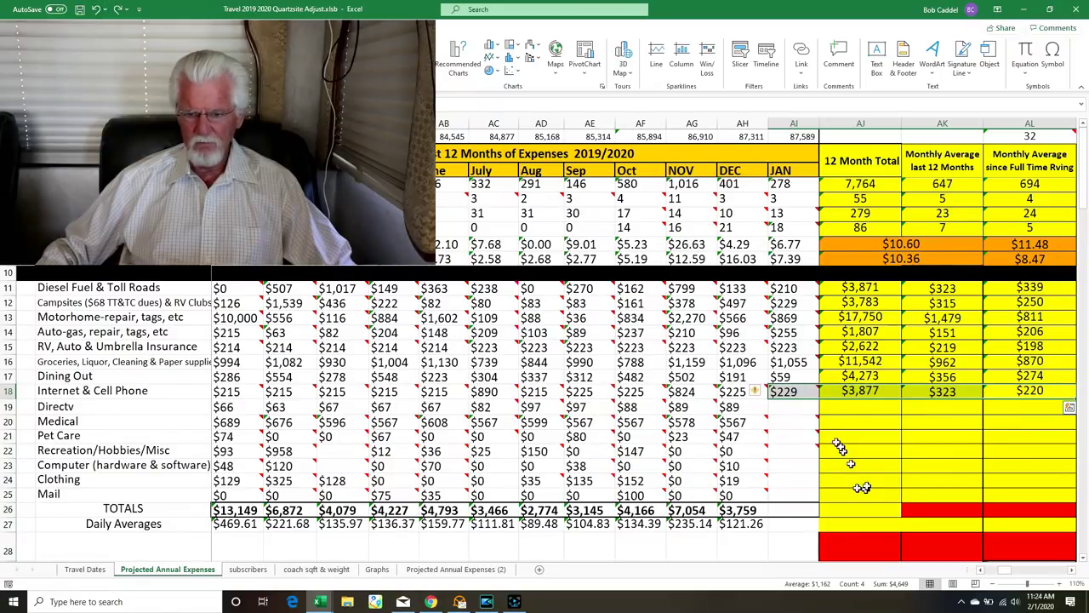
click(805, 395)
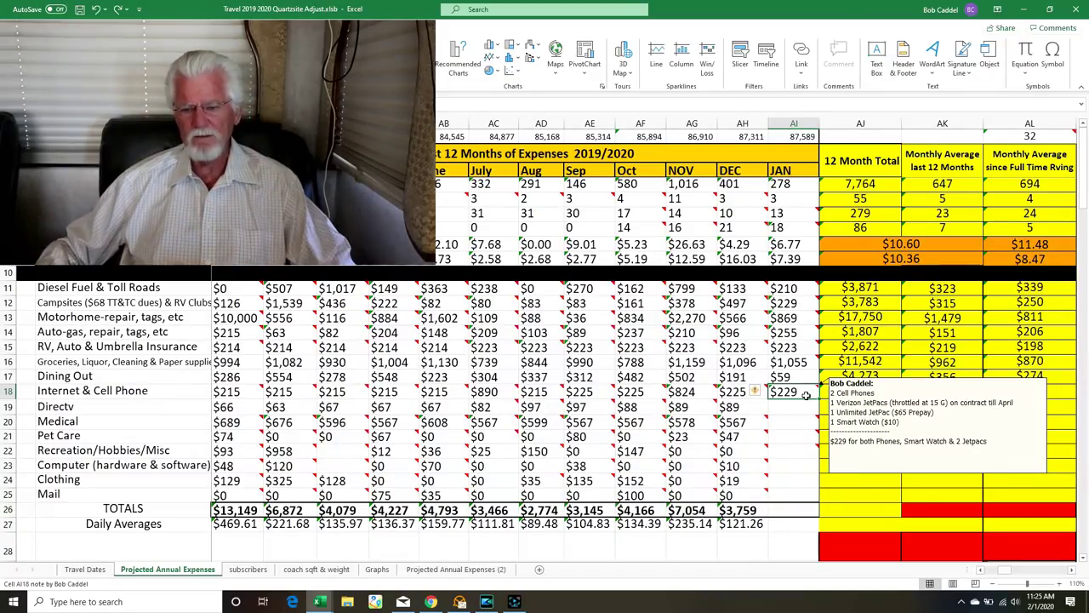
mouse_move(813, 423)
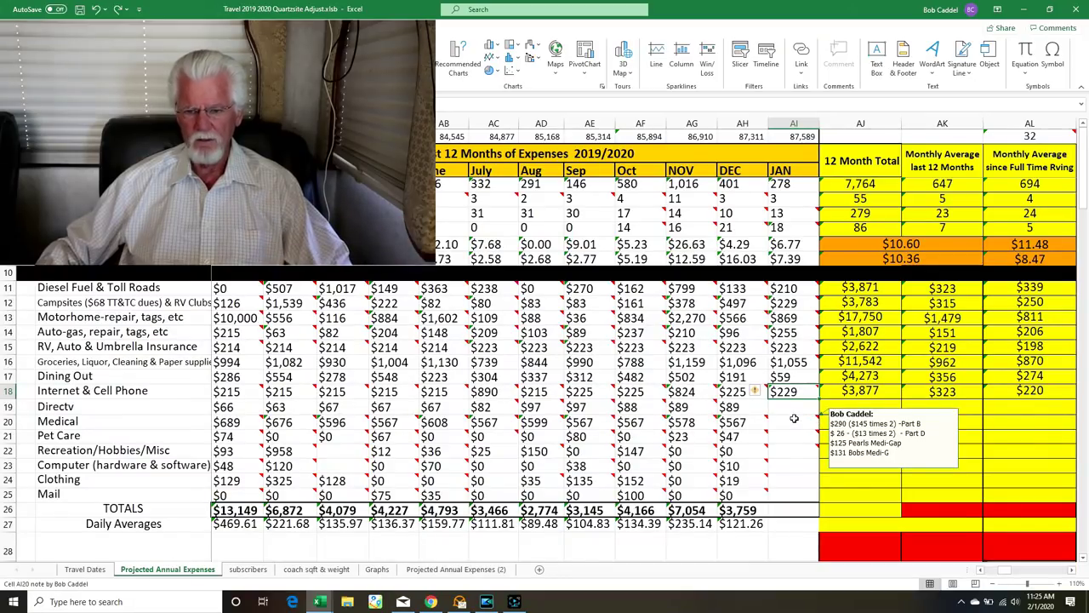
mouse_move(799, 391)
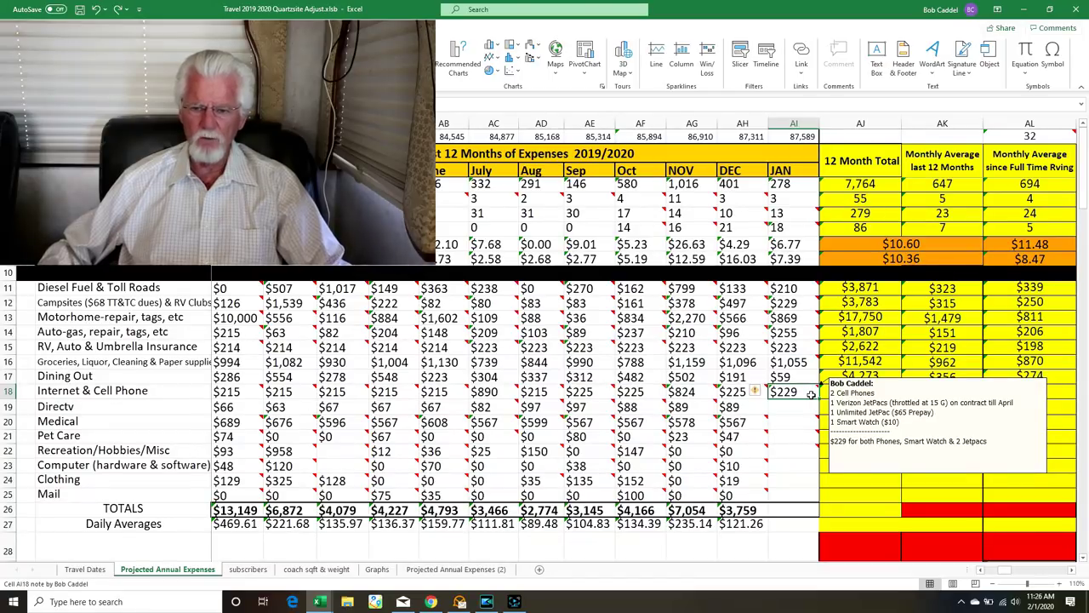
click(98, 10)
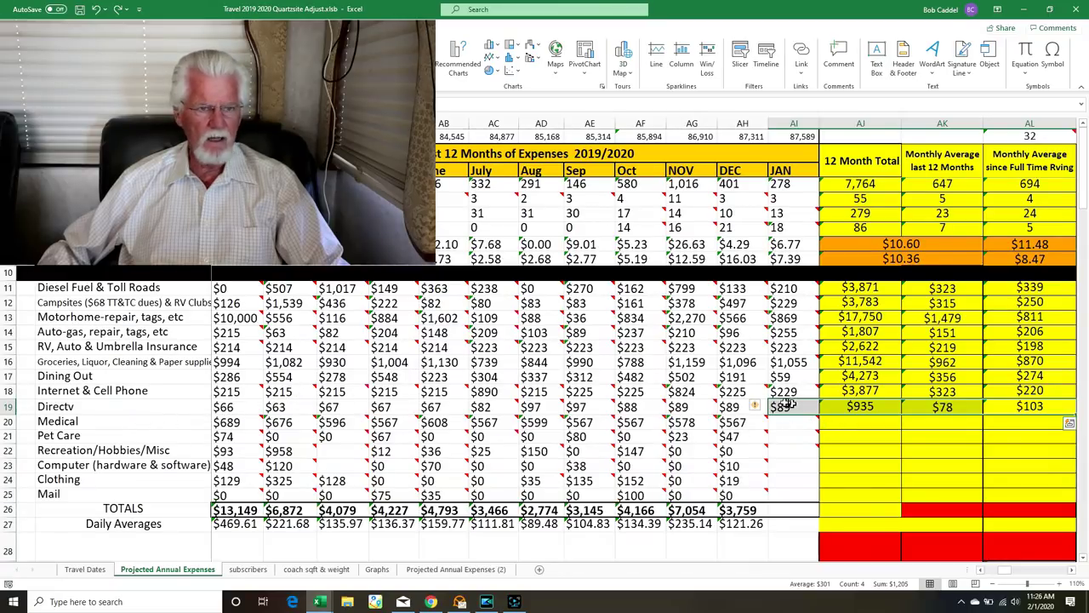
Undo to bring back January's Medical $572, its $7,149 12-month total and $596/$484 averages
click(98, 10)
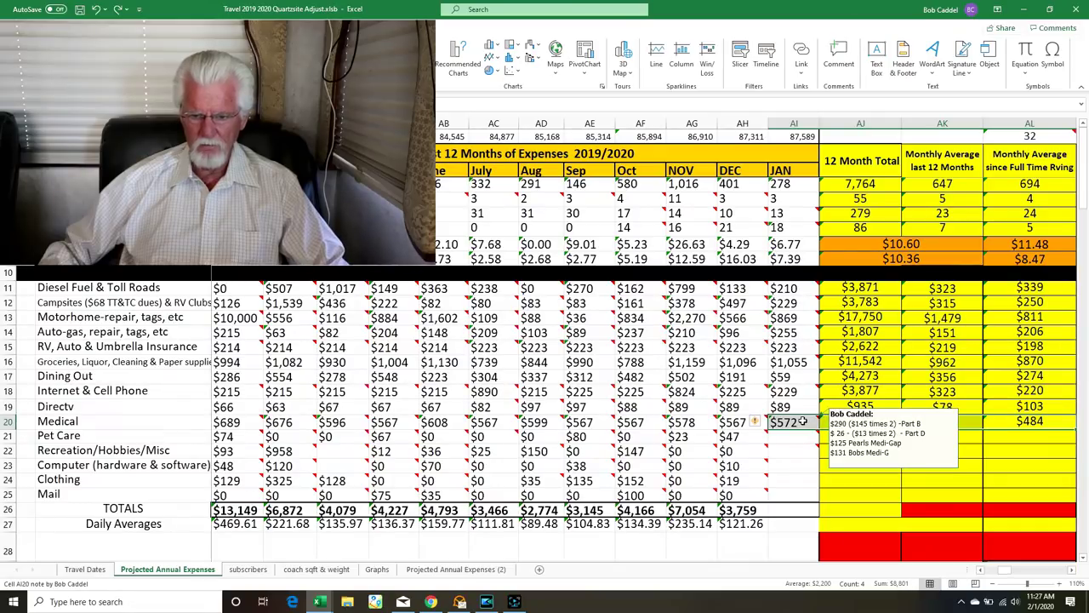
Undo repeatedly to restore Pet Care $122, Recreation $15, zero Computer/Clothing/Mail, and the $3,927 total
click(96, 8)
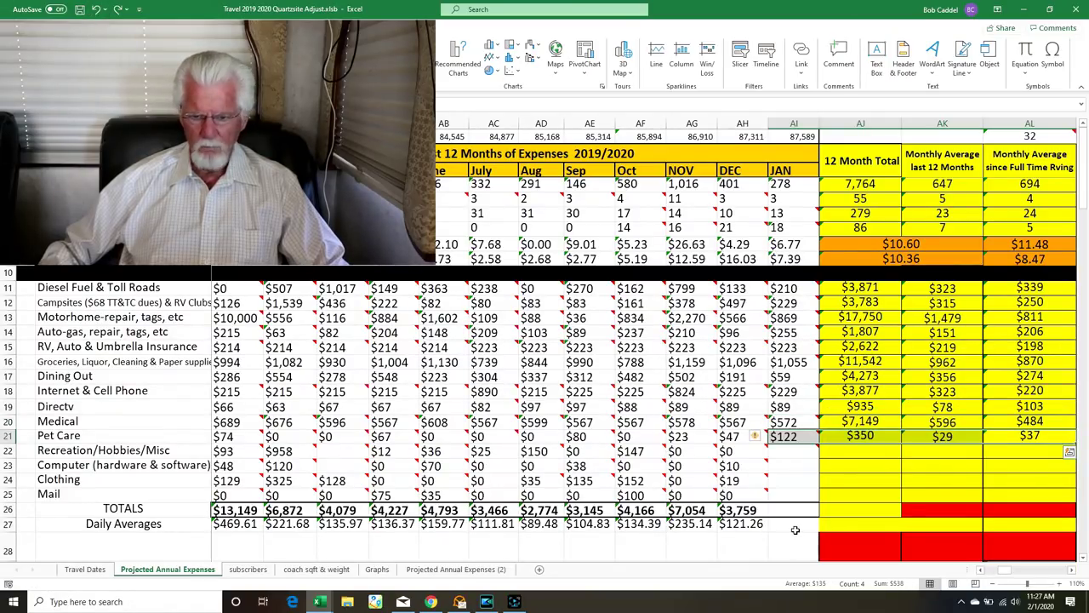
mouse_move(800, 436)
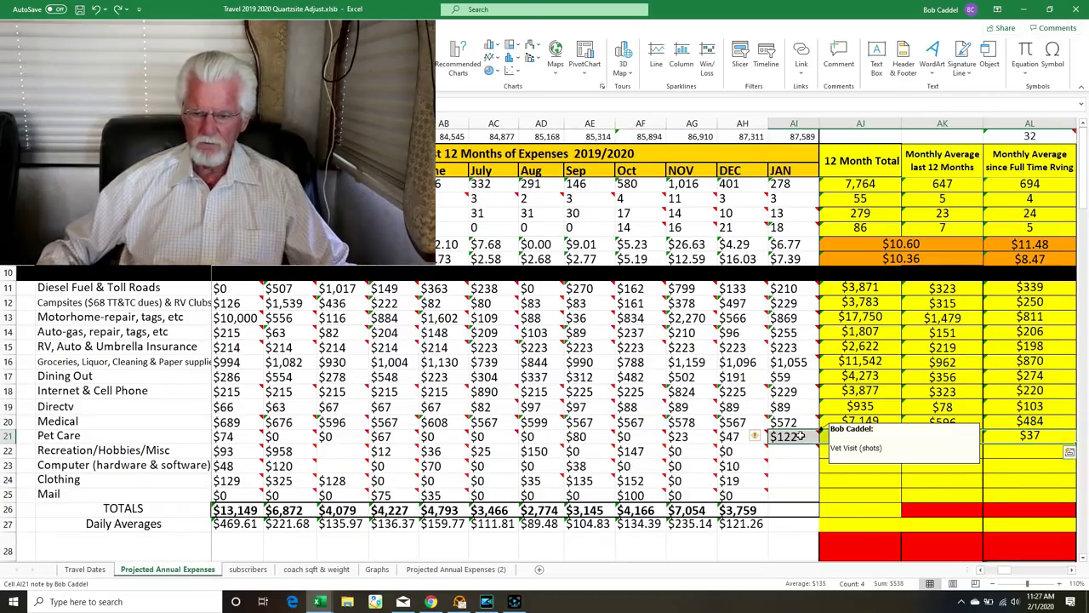
click(97, 9)
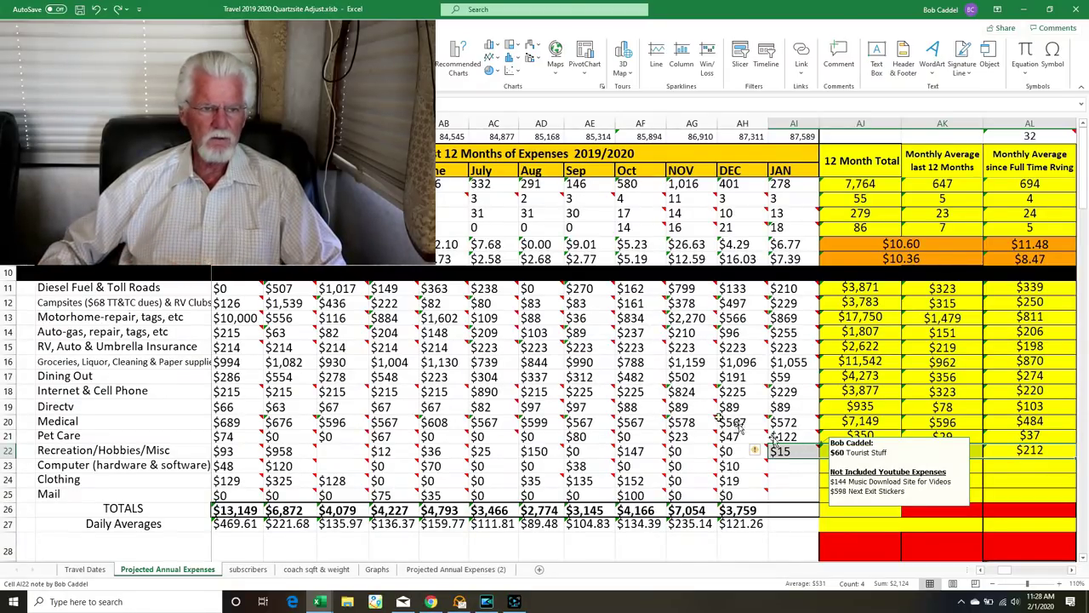
click(96, 9)
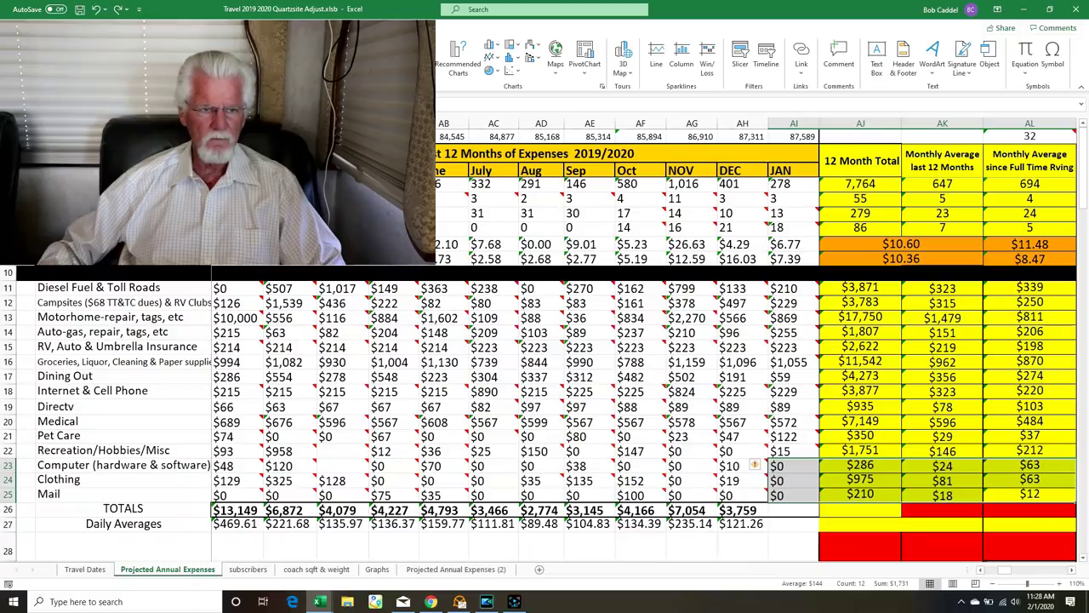
click(96, 9)
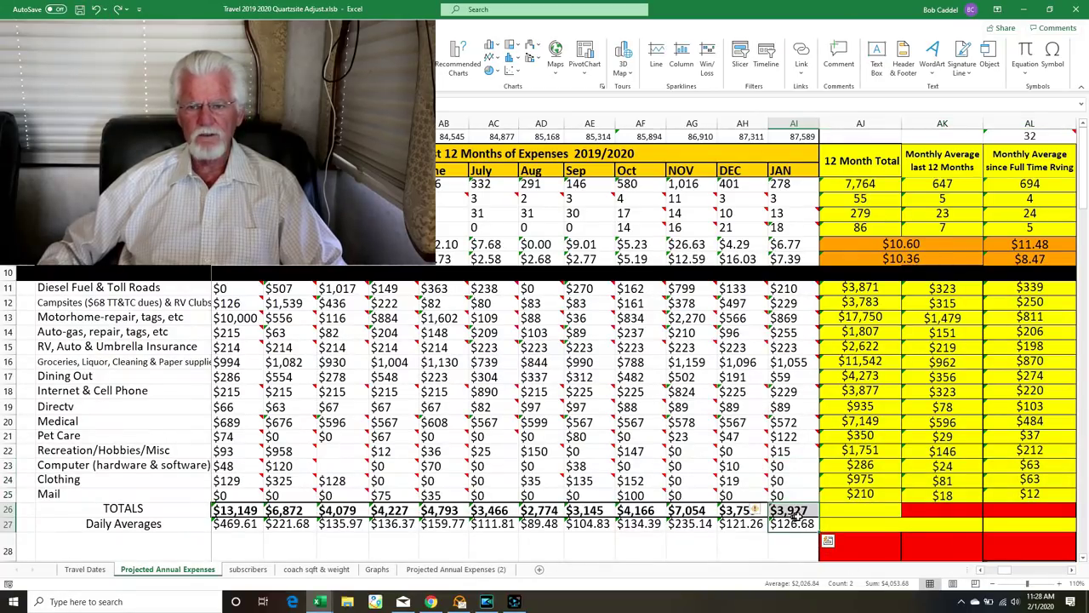
Undo to bring back the red annual total cells, then review the totals in columns AJ and AL
click(794, 123)
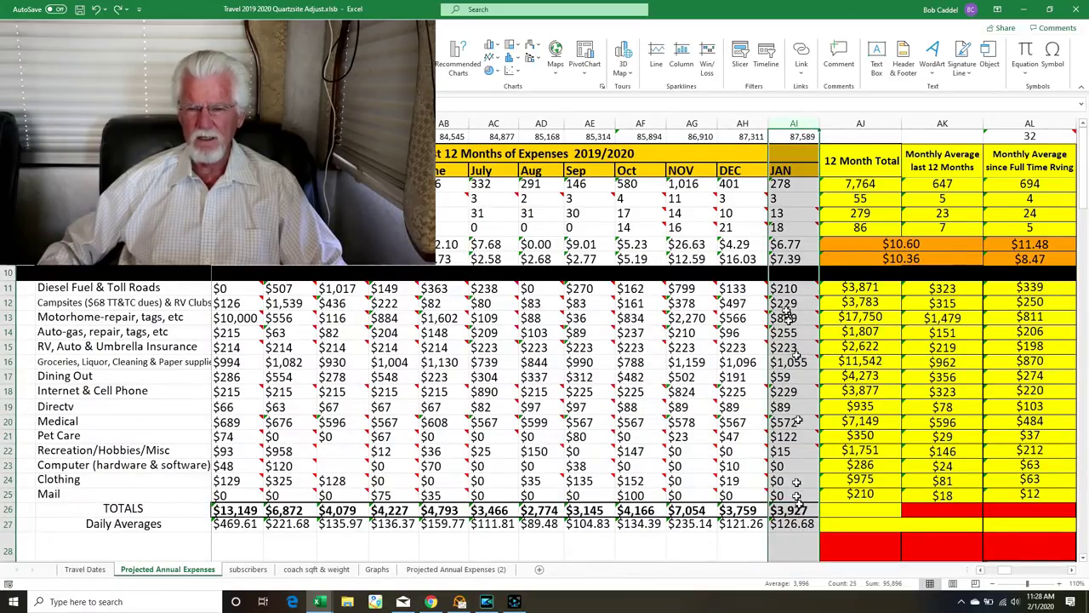
click(96, 8)
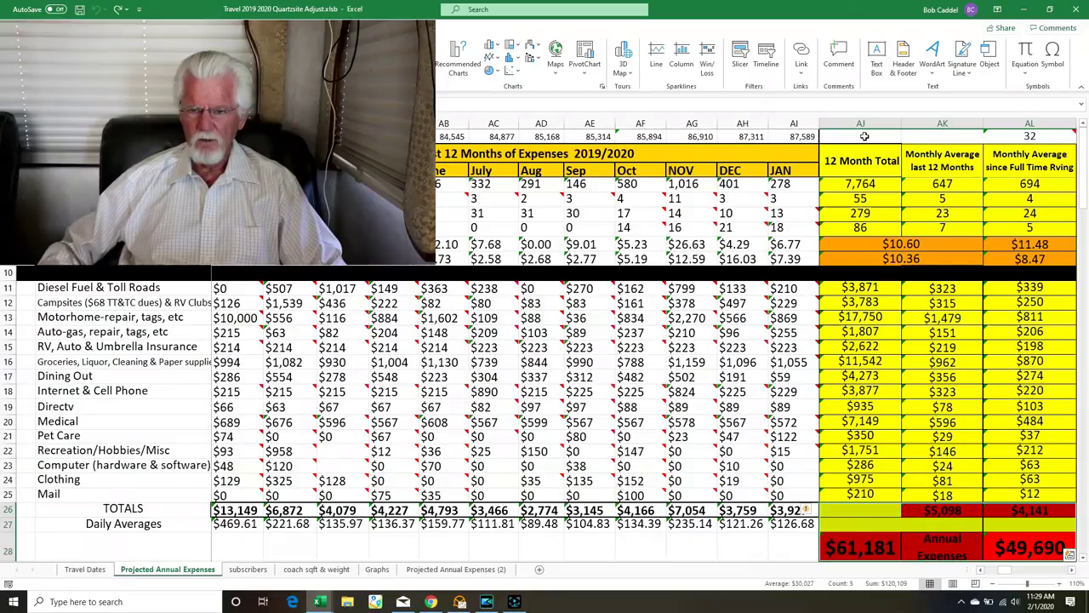
click(861, 124)
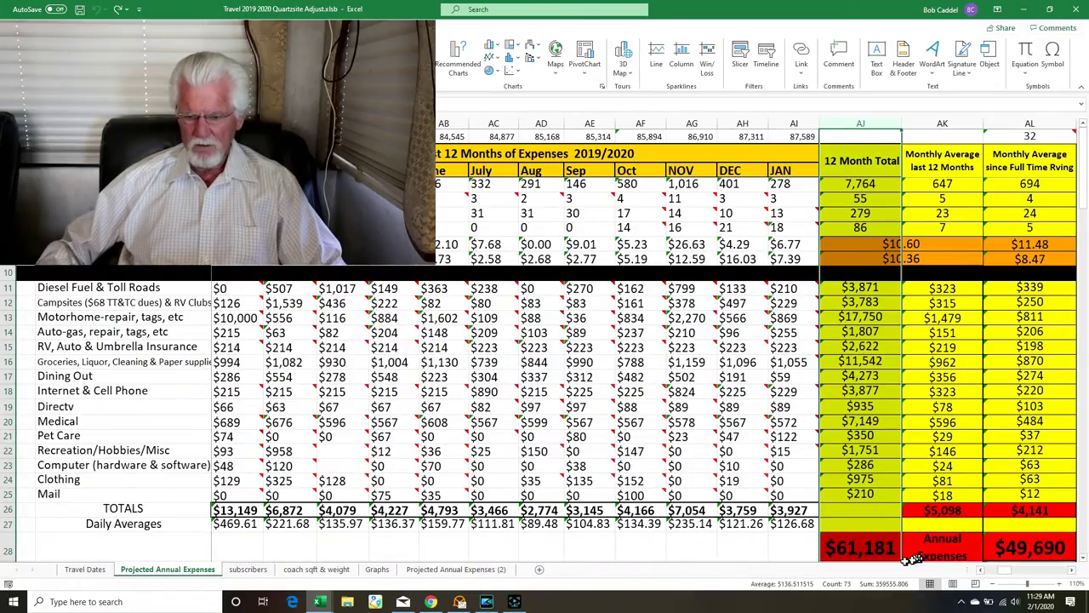
click(1034, 121)
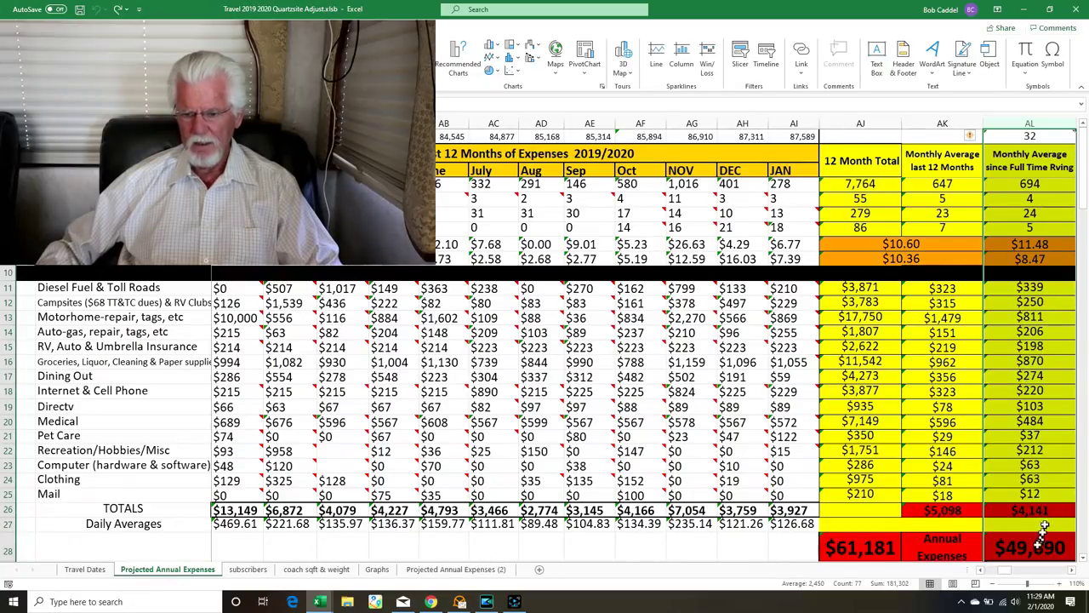
Check the $49,690 annual expenses figure, the $10,000 motorhome repair note, and the AI26 January total
click(1045, 517)
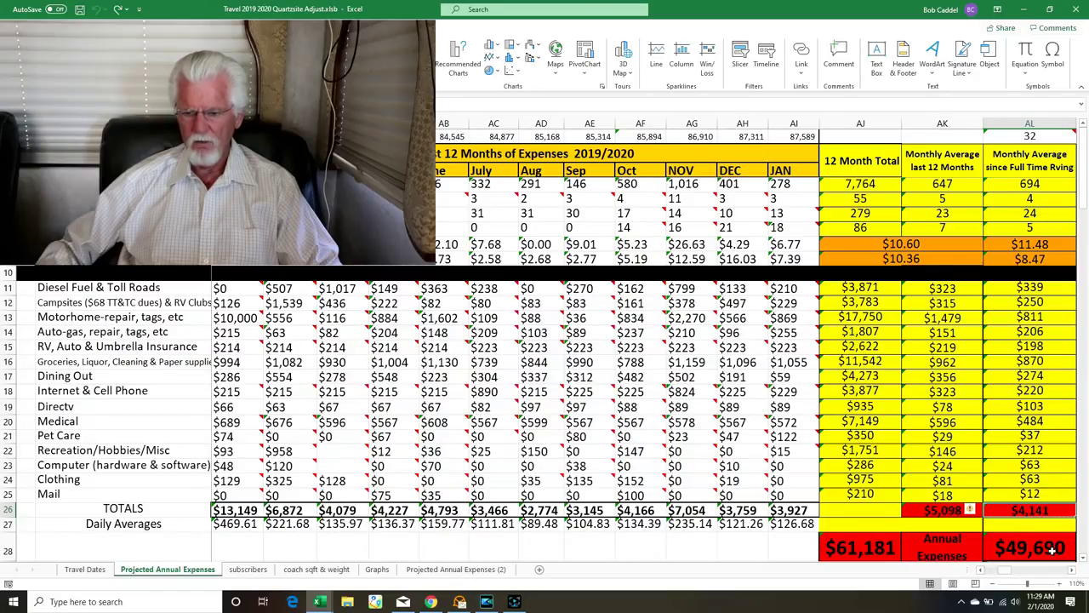
click(1052, 549)
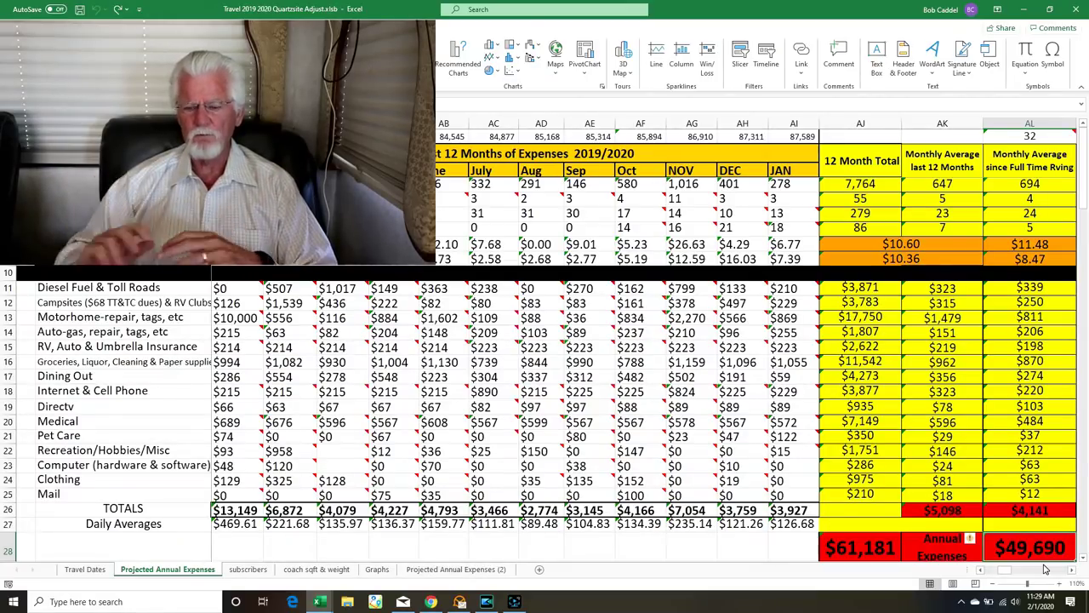
click(235, 317)
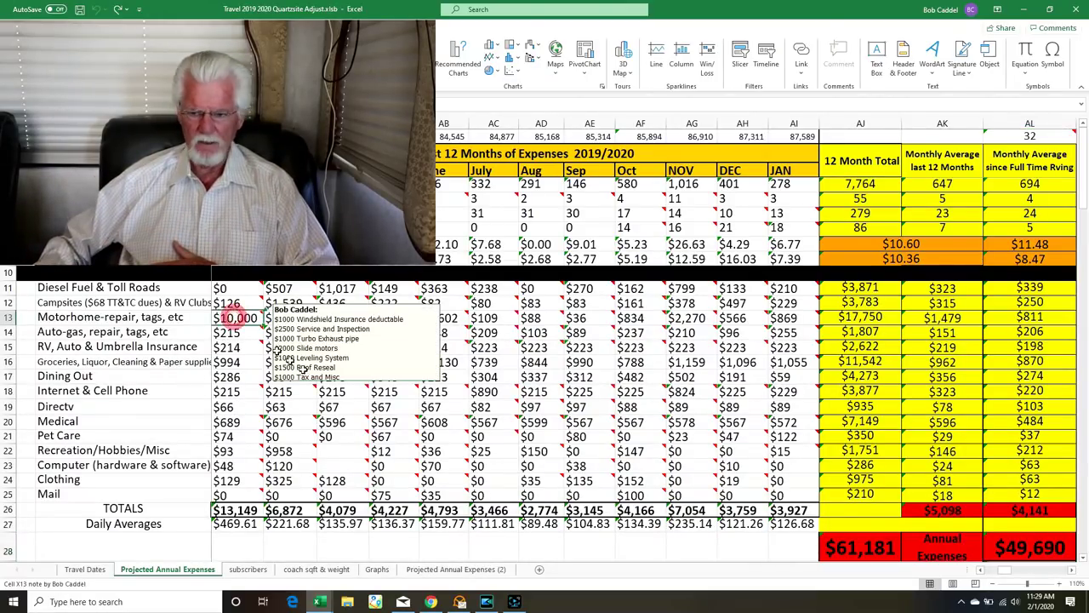
click(1037, 551)
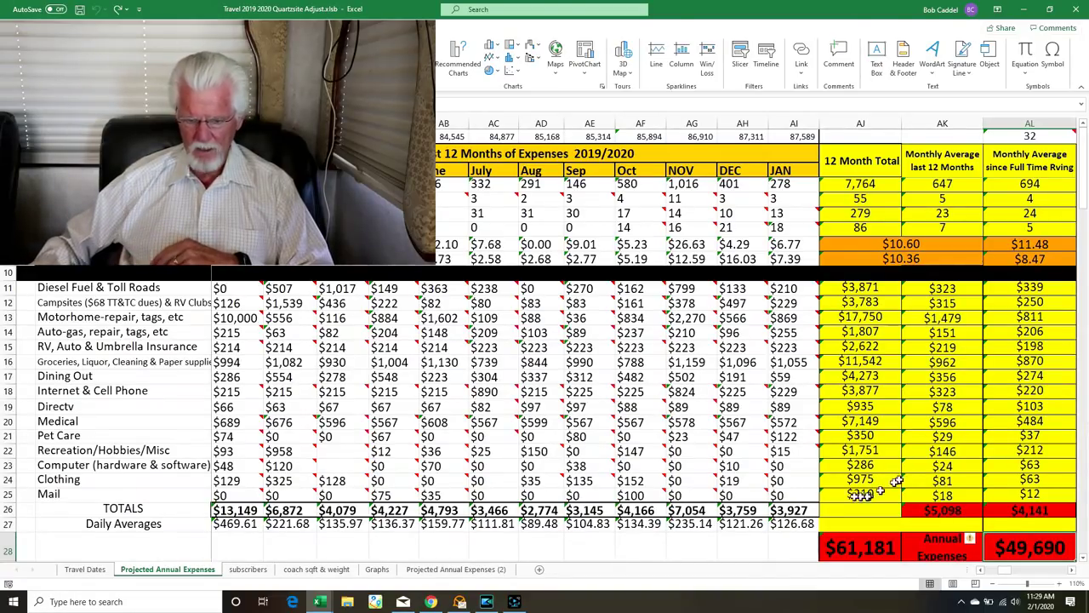
click(805, 509)
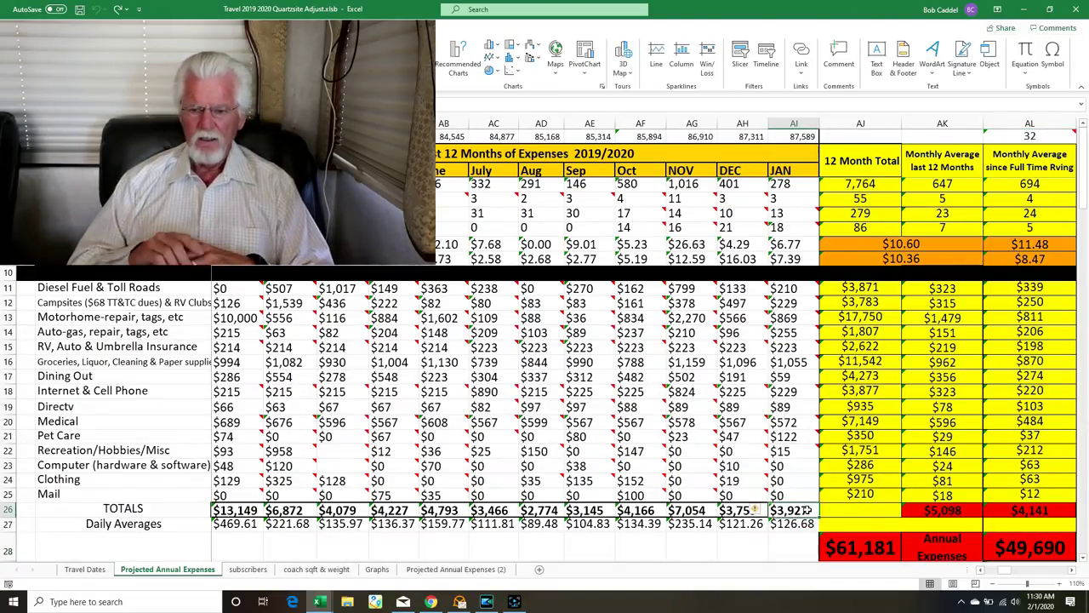